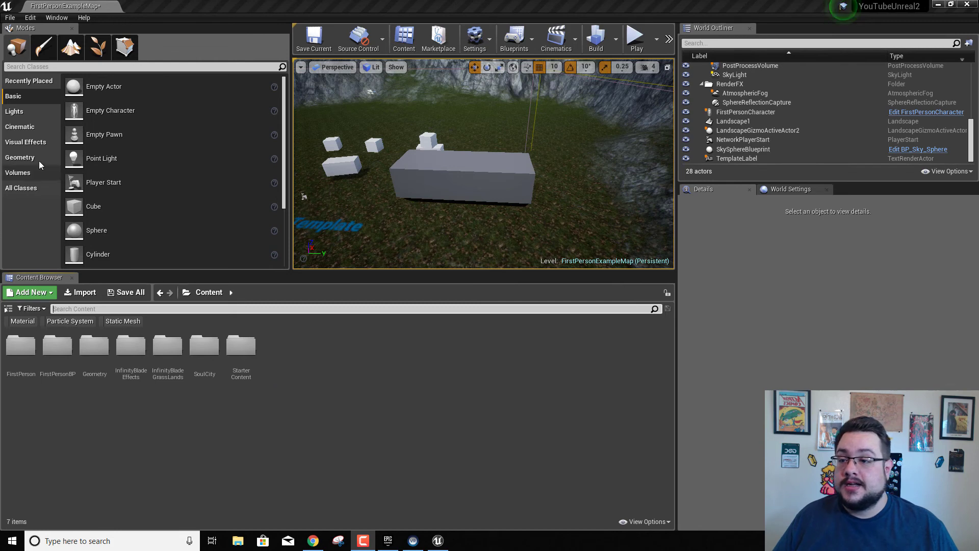
{"action": "left_click", "coordinate": [74, 46]}
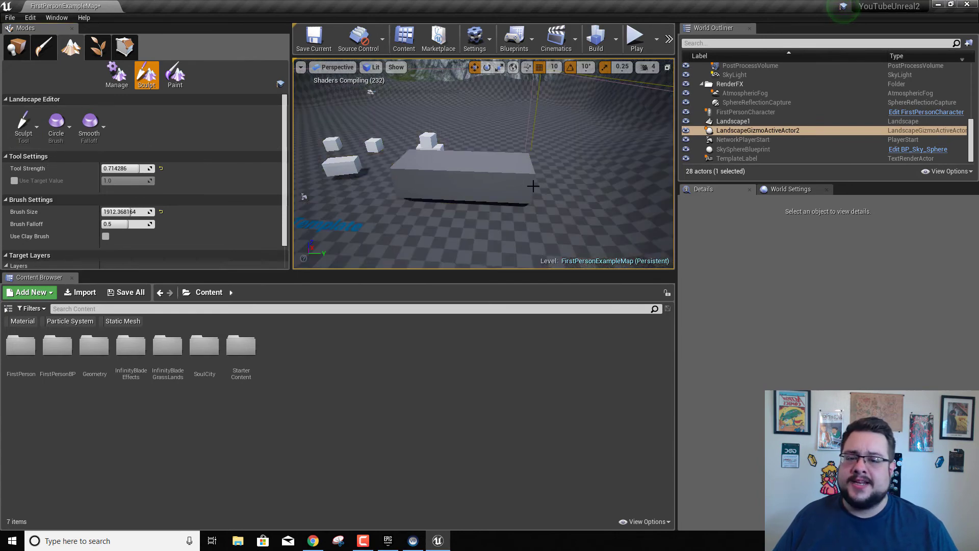
{"action": "scroll", "coordinate": [434, 166], "scroll_direction": "down", "scroll_amount": 6}
{"action": "right_click_drag", "start_coordinate": [434, 166], "coordinate": [434, 166]}
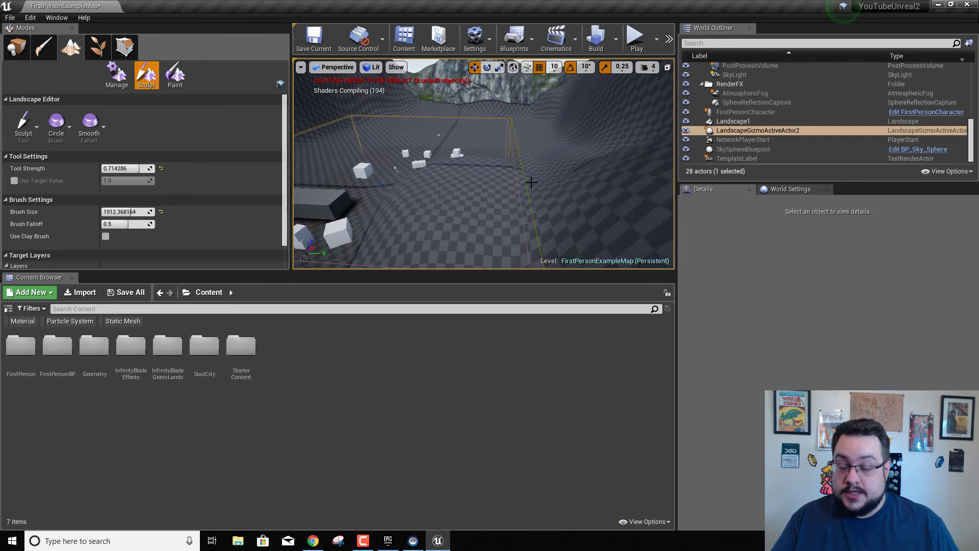
{"action": "key", "text": "ctrl+z"}
{"action": "left_click", "coordinate": [20, 41]}
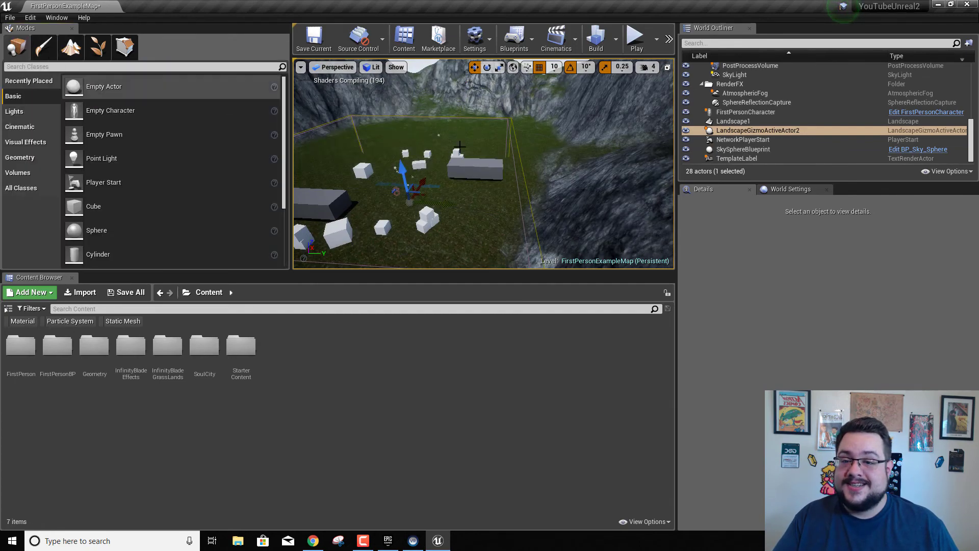
- Switch to Landscape mode with its Sculpt tool set active
{"action": "mouse_move", "coordinate": [434, 166]}
{"action": "right_mouse_down"}
{"action": "mouse_move", "coordinate": [478, 154]}
{"action": "mouse_move", "coordinate": [477, 164]}
{"action": "right_mouse_up"}
{"action": "right_click_drag", "start_coordinate": [508, 248], "coordinate": [505, 252]}
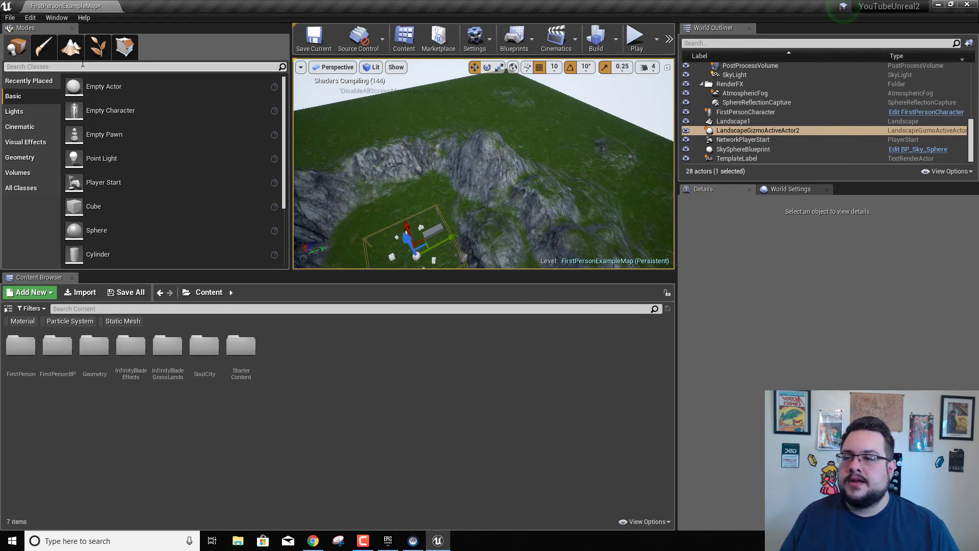
{"action": "left_click", "coordinate": [71, 47]}
{"action": "left_click", "coordinate": [147, 75]}
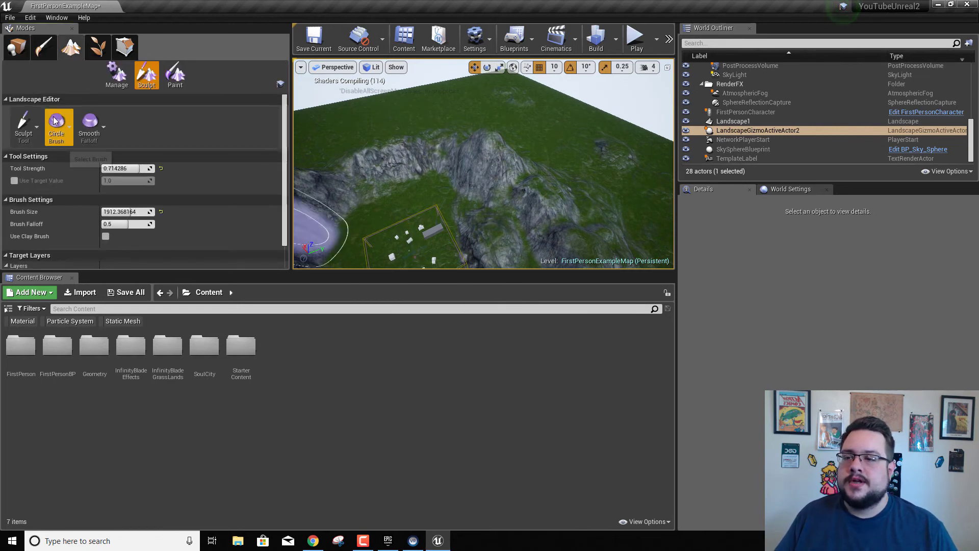
{"action": "left_click", "coordinate": [38, 122]}
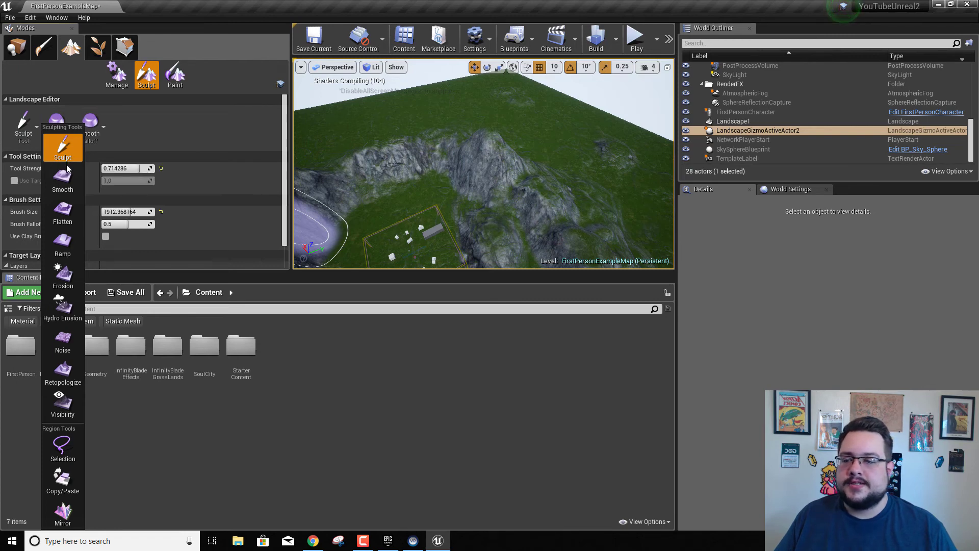
{"action": "left_click", "coordinate": [61, 240]}
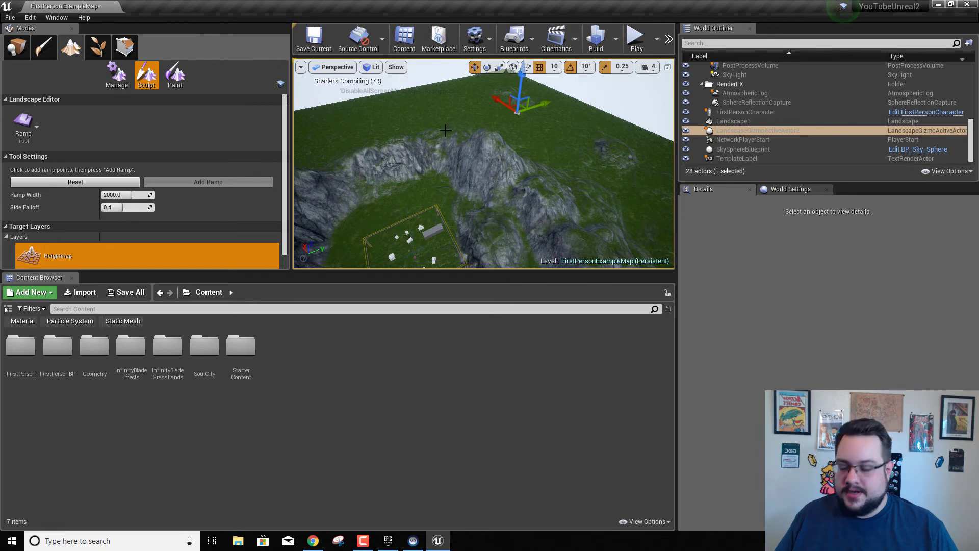
{"action": "key", "text": "Escape"}
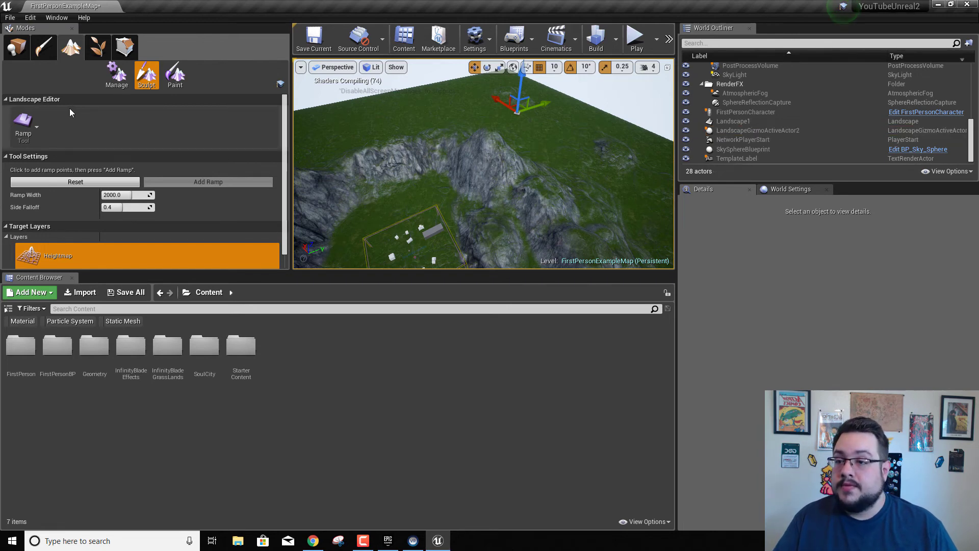
- Roughen the grassy terrain outside the rocky ring using the Noise sculpting tool
{"action": "left_click", "coordinate": [19, 138]}
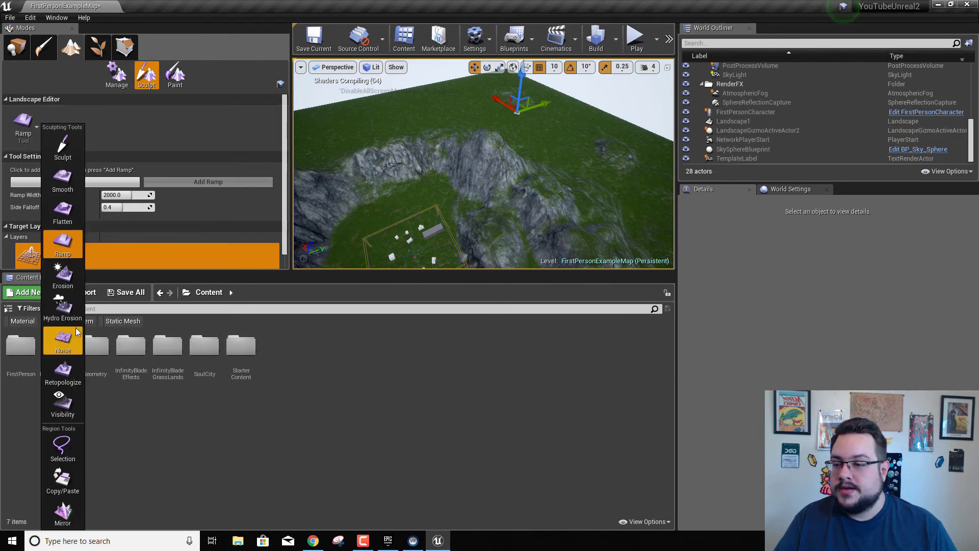
{"action": "left_click", "coordinate": [63, 341]}
{"action": "left_click_drag", "start_coordinate": [566, 150], "coordinate": [526, 122]}
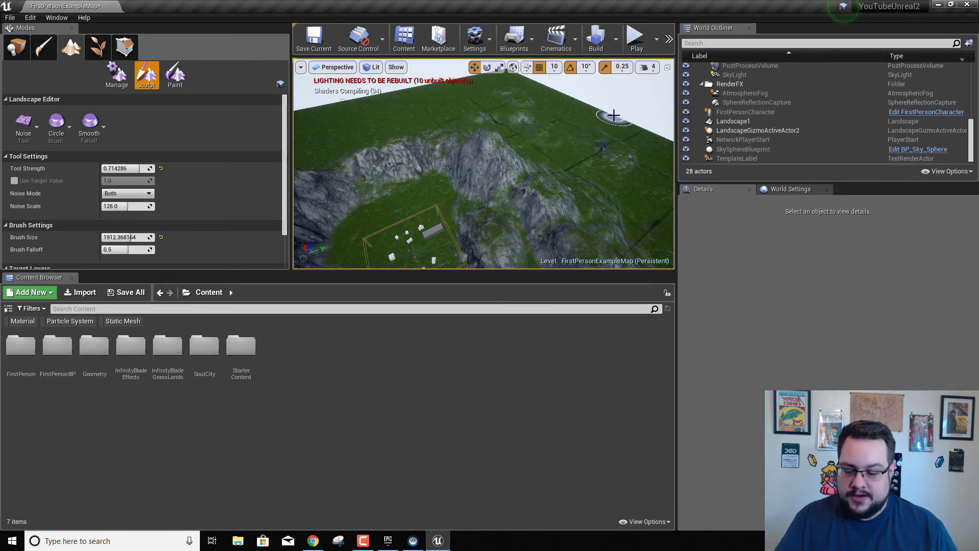
{"action": "key", "text": "w"}
{"action": "mouse_move", "coordinate": [614, 115]}
{"action": "right_mouse_down"}
{"action": "mouse_move", "coordinate": [647, 96]}
{"action": "mouse_move", "coordinate": [612, 120]}
{"action": "right_mouse_up"}
{"action": "key", "text": "w"}
{"action": "key", "text": "w"}
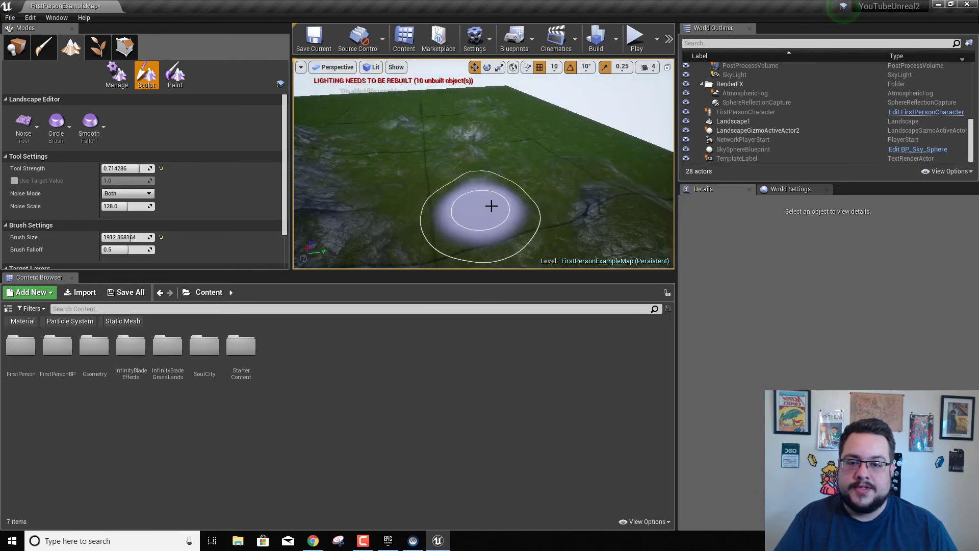
- Erode the rocky slope beside the grassy plain using the Hydro Erosion sculpting tool
{"action": "left_click", "coordinate": [25, 126]}
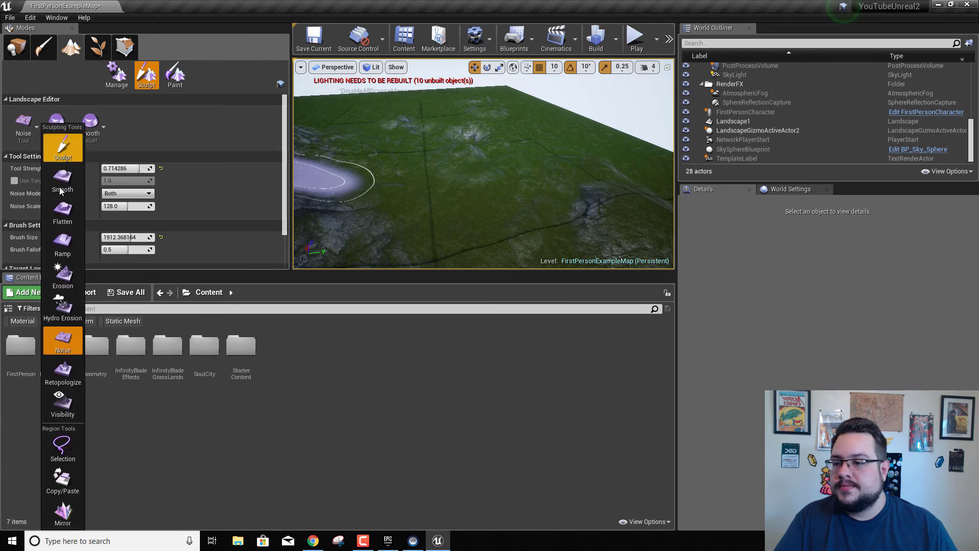
{"action": "left_click", "coordinate": [63, 307]}
{"action": "right_click_drag", "start_coordinate": [326, 214], "coordinate": [467, 155]}
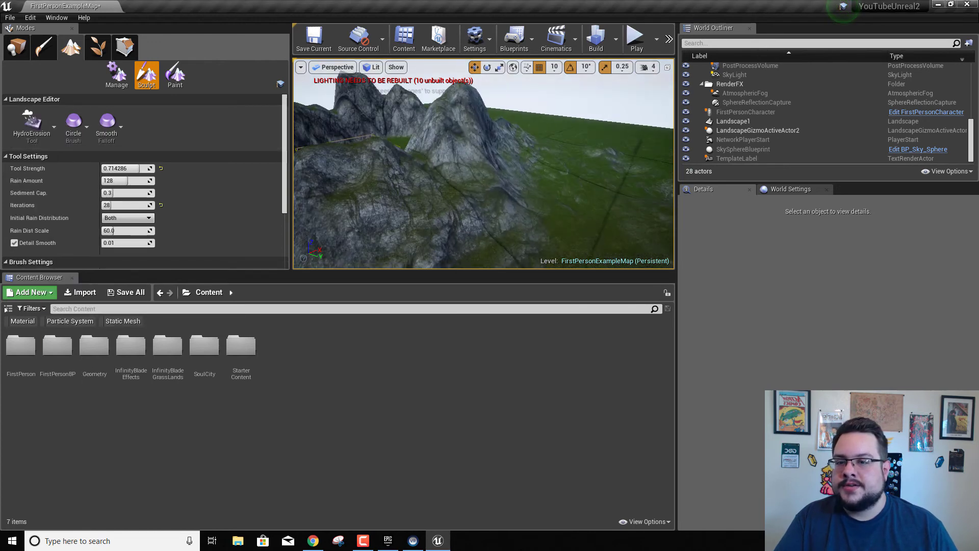
{"action": "mouse_move", "coordinate": [468, 155]}
{"action": "left_mouse_down"}
{"action": "mouse_move", "coordinate": [500, 168]}
{"action": "mouse_move", "coordinate": [443, 197]}
{"action": "mouse_move", "coordinate": [376, 177]}
{"action": "mouse_move", "coordinate": [464, 179]}
{"action": "left_mouse_up"}
{"action": "mouse_move", "coordinate": [634, 166]}
{"action": "right_mouse_down"}
{"action": "mouse_move", "coordinate": [601, 176]}
{"action": "mouse_move", "coordinate": [522, 173]}
{"action": "mouse_move", "coordinate": [589, 185]}
{"action": "right_mouse_up"}
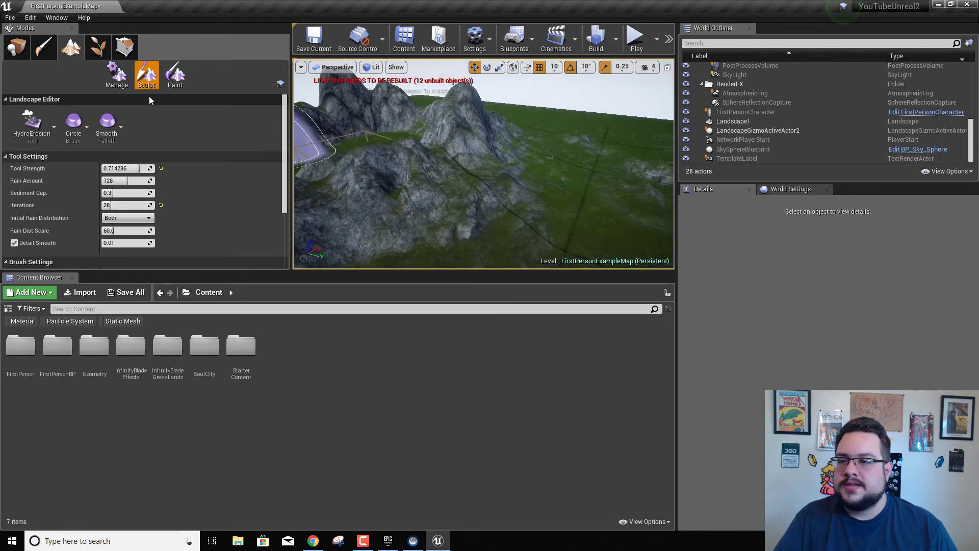
- Set the landscape sculpting tool back to the standard Sculpt tool
{"action": "left_click", "coordinate": [17, 136]}
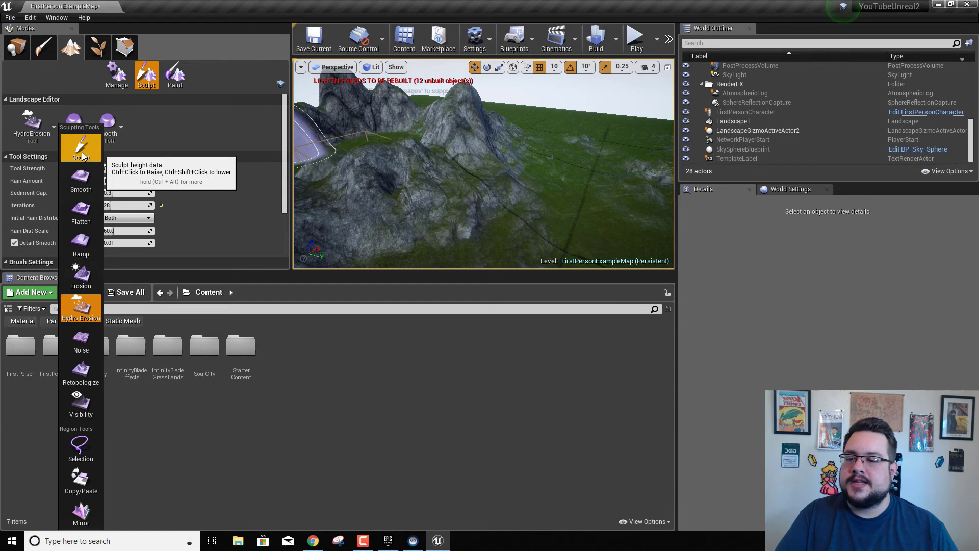
{"action": "left_click", "coordinate": [83, 155]}
{"action": "mouse_move", "coordinate": [503, 136]}
{"action": "right_mouse_down"}
{"action": "mouse_move", "coordinate": [510, 173]}
{"action": "mouse_move", "coordinate": [513, 133]}
{"action": "right_mouse_up"}
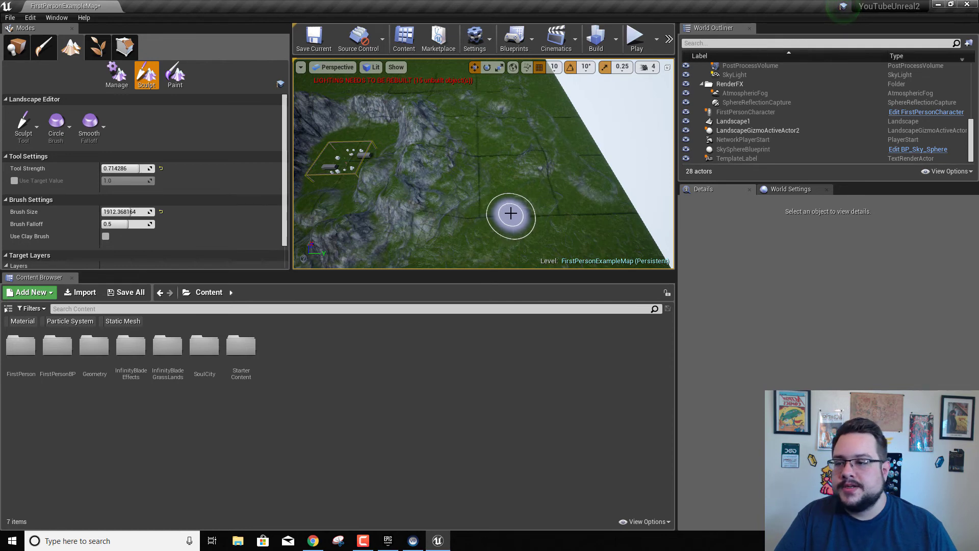
{"action": "mouse_move", "coordinate": [511, 213]}
{"action": "right_mouse_down"}
{"action": "mouse_move", "coordinate": [509, 237]}
{"action": "mouse_move", "coordinate": [507, 212]}
{"action": "right_mouse_up"}
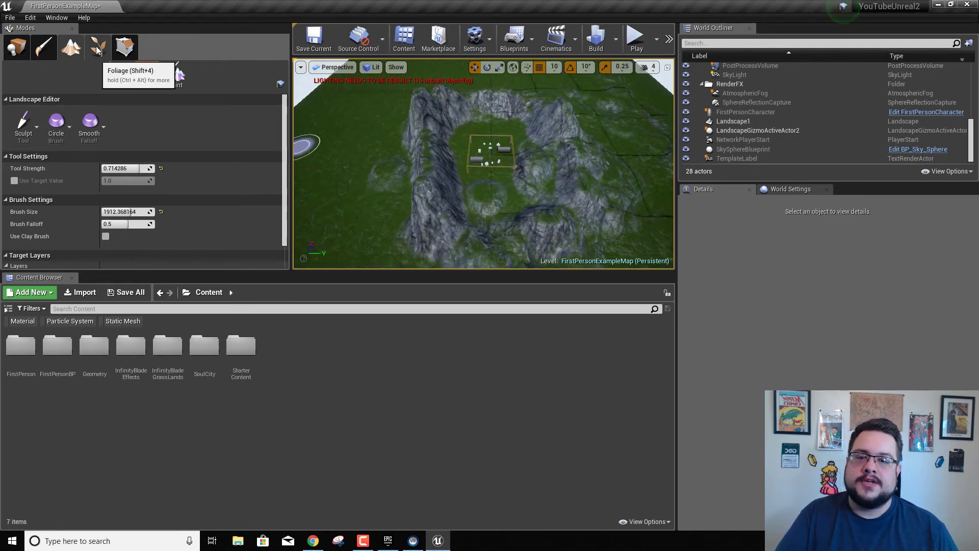
- Switch to Foliage mode and search the project's static meshes for "grass"
{"action": "key", "text": "w"}
{"action": "right_click_drag", "start_coordinate": [438, 158], "coordinate": [421, 127]}
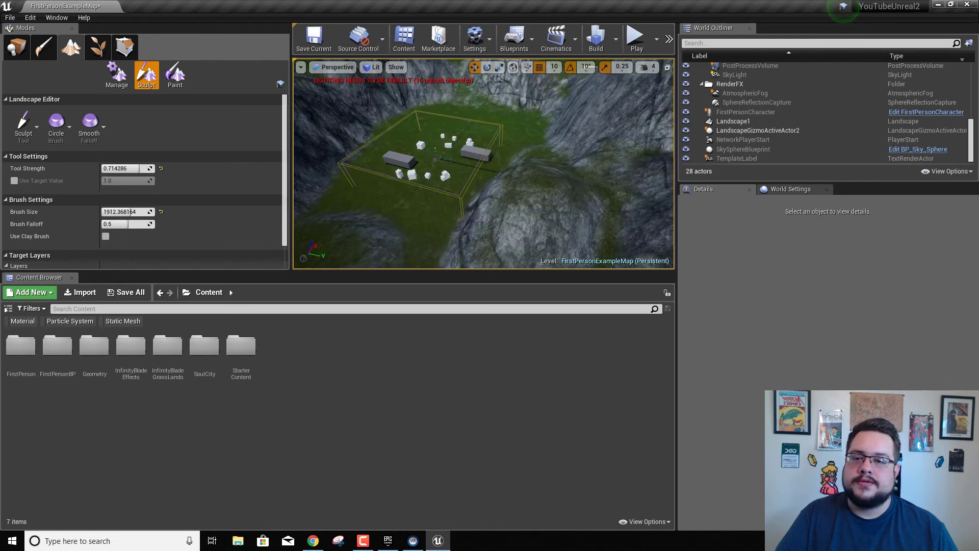
{"action": "left_click", "coordinate": [99, 47]}
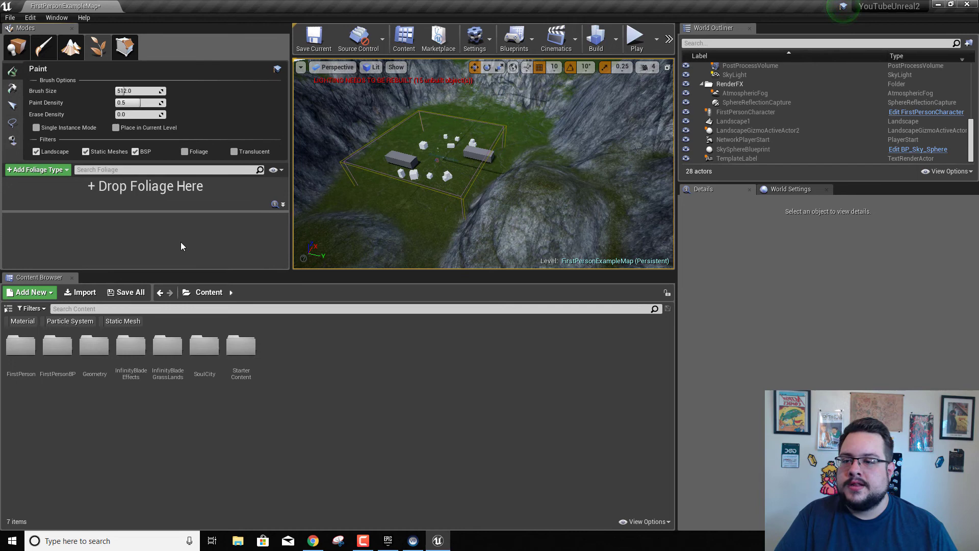
{"action": "left_click", "coordinate": [105, 324]}
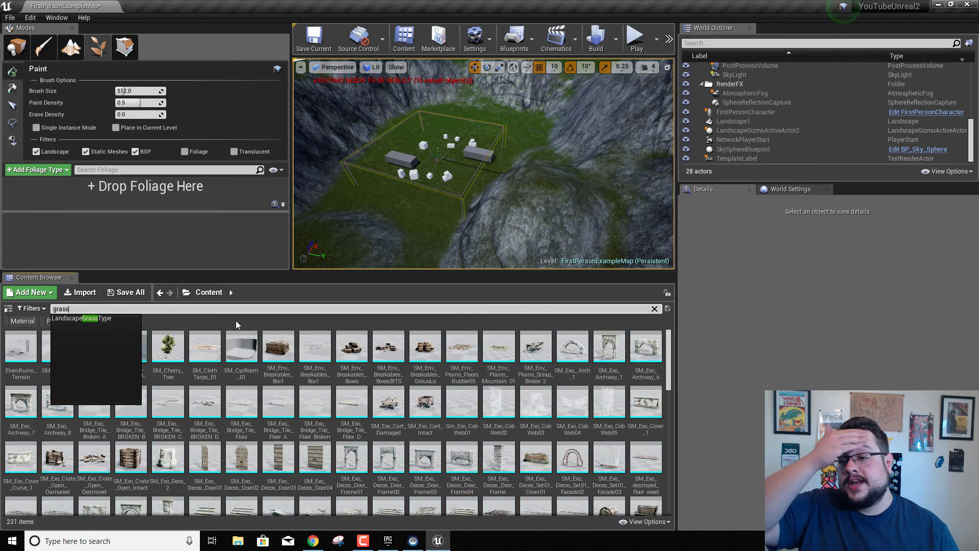
{"action": "left_click", "coordinate": [210, 314]}
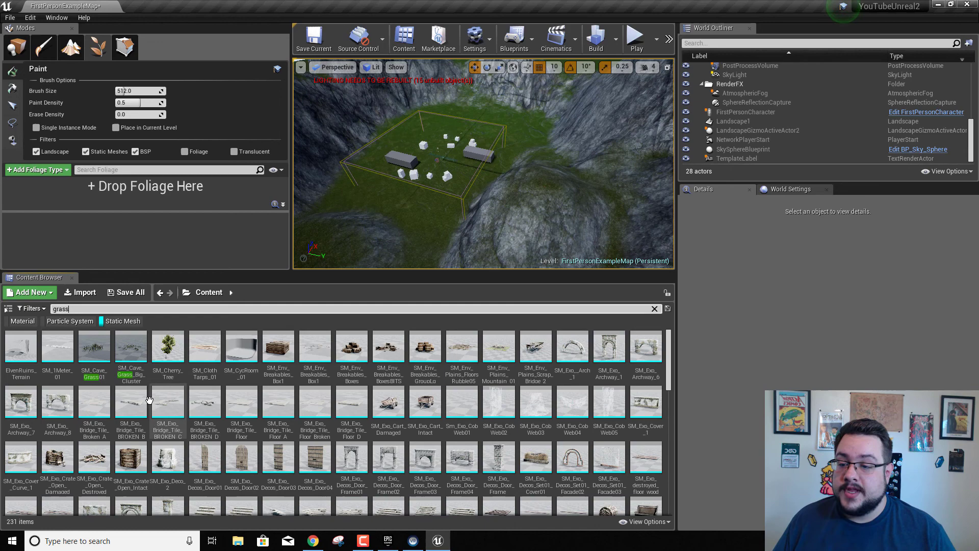
- Add the SM_Plains_Grass01 static mesh as a foliage type and enlarge the foliage list area
{"action": "mouse_move", "coordinate": [83, 361]}
{"action": "mouse_move", "coordinate": [136, 363]}
{"action": "scroll", "coordinate": [136, 363], "scroll_direction": "down", "scroll_amount": 10}
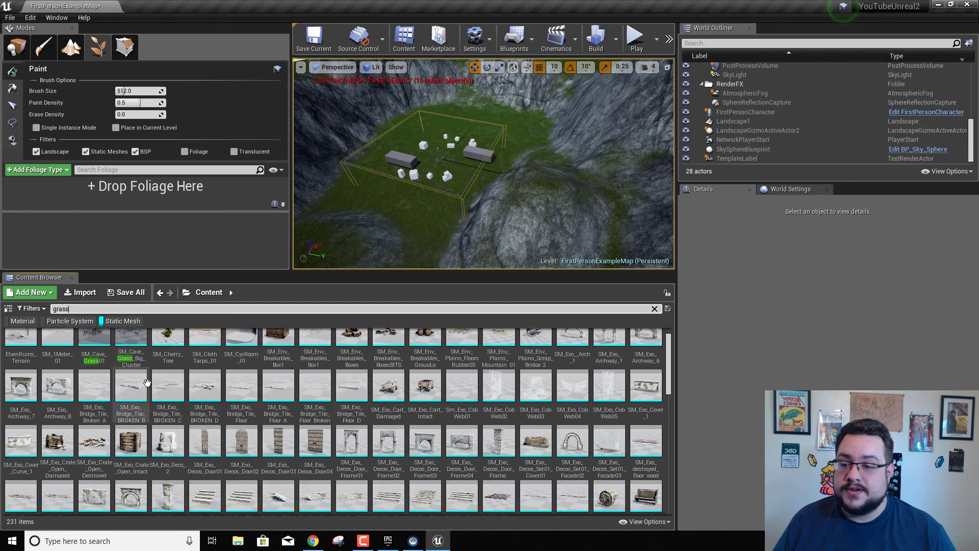
{"action": "mouse_move", "coordinate": [168, 394]}
{"action": "scroll", "coordinate": [167, 394], "scroll_direction": "down", "scroll_amount": 5}
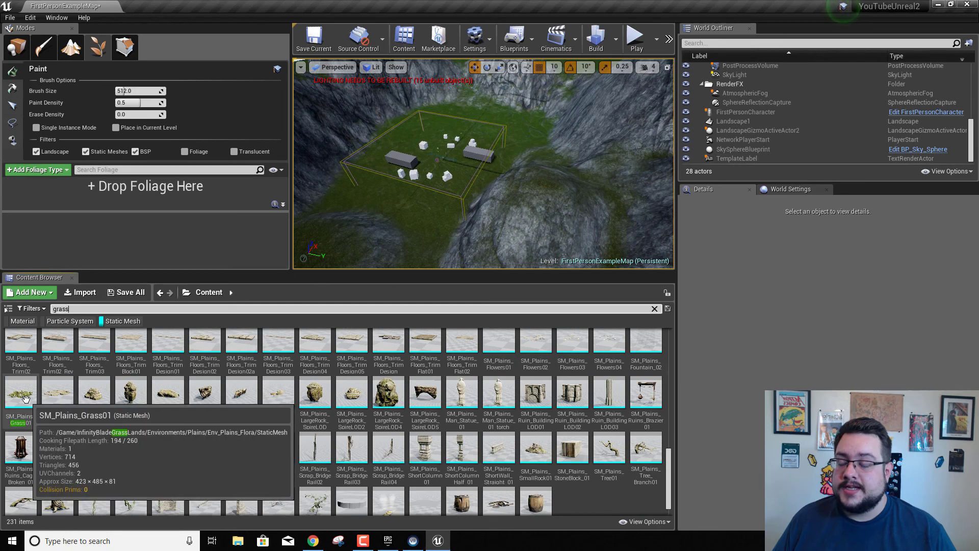
{"action": "left_click", "coordinate": [26, 399]}
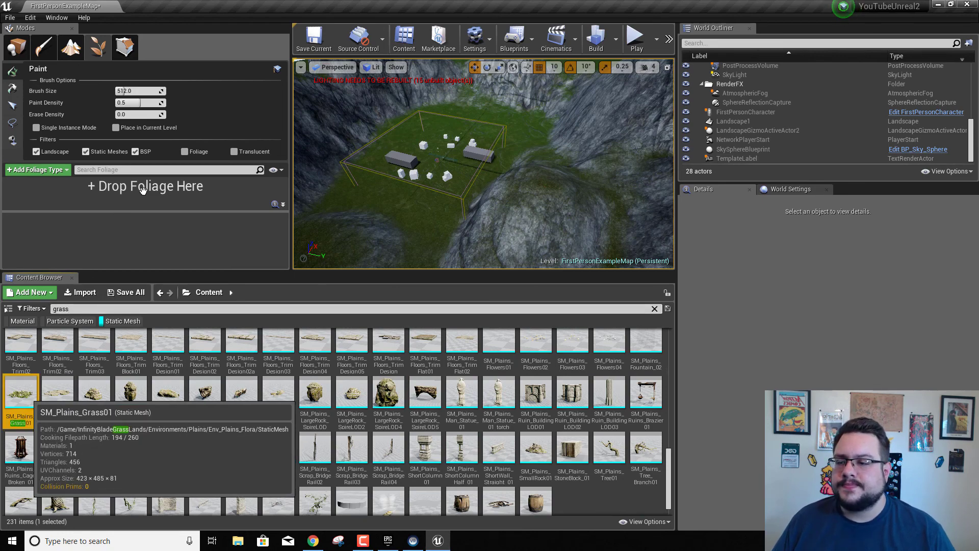
{"action": "left_click_drag", "start_coordinate": [143, 190], "coordinate": [144, 192]}
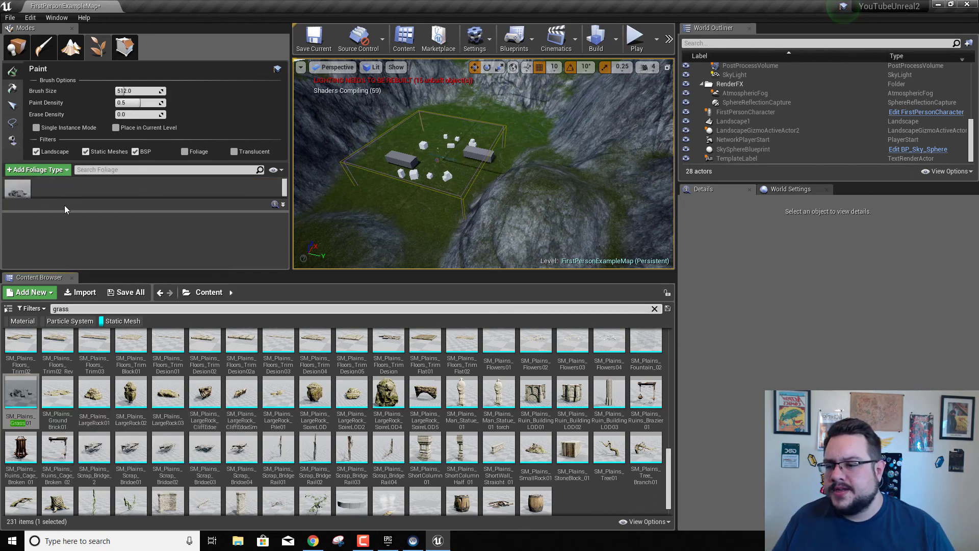
{"action": "left_click", "coordinate": [14, 192]}
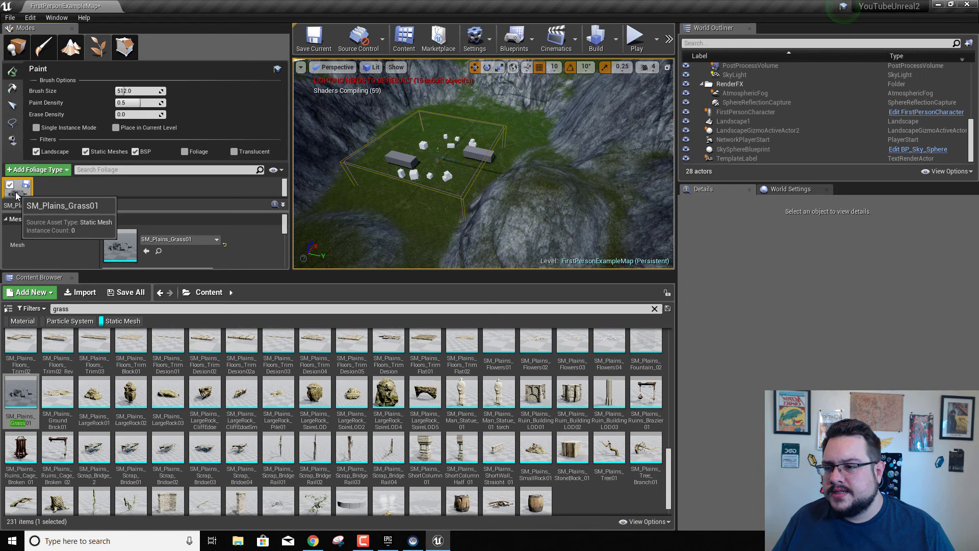
{"action": "left_click_drag", "start_coordinate": [72, 212], "coordinate": [70, 235]}
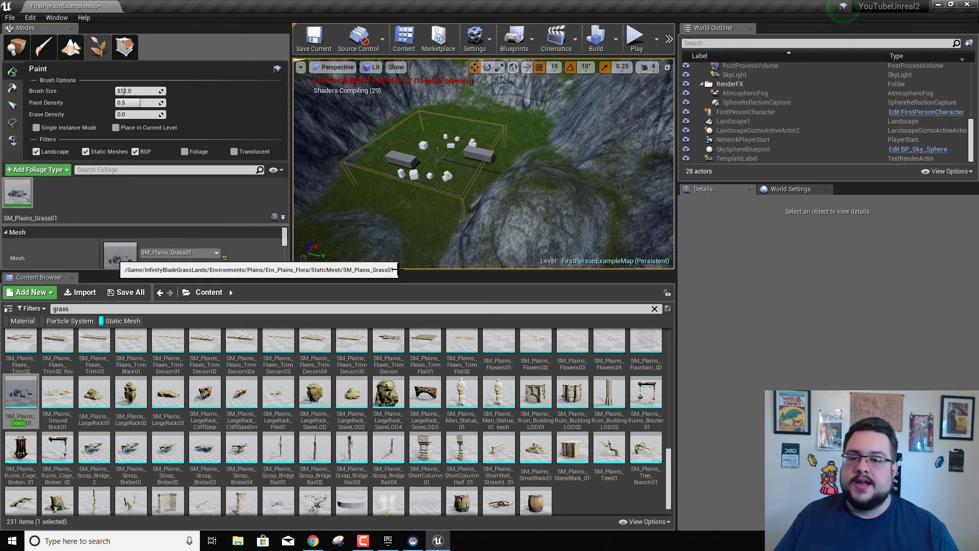
- Place a single SM_Plains_Grass01 mesh directly on the ground near the large grey block
{"action": "scroll", "coordinate": [451, 207], "scroll_direction": "up", "scroll_amount": 10}
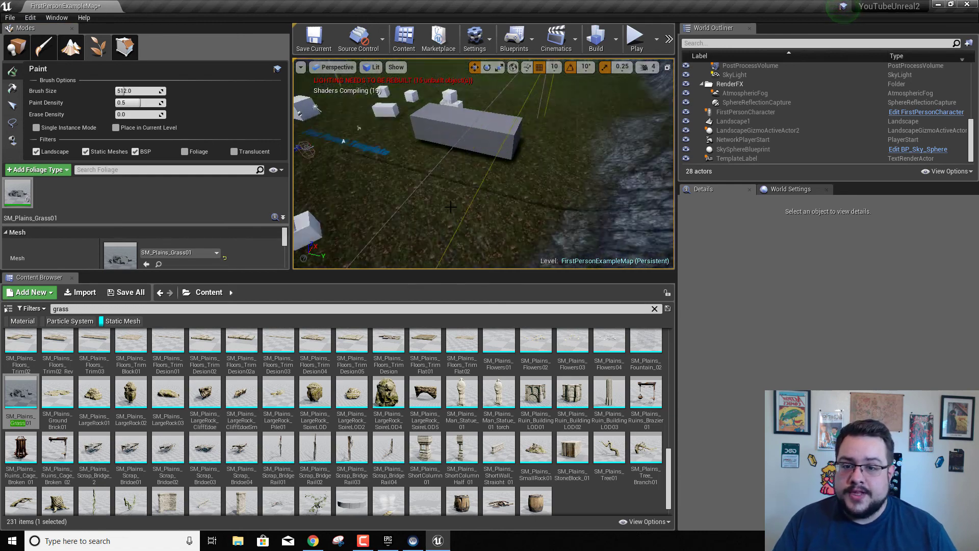
{"action": "right_click_drag", "start_coordinate": [450, 207], "coordinate": [232, 350]}
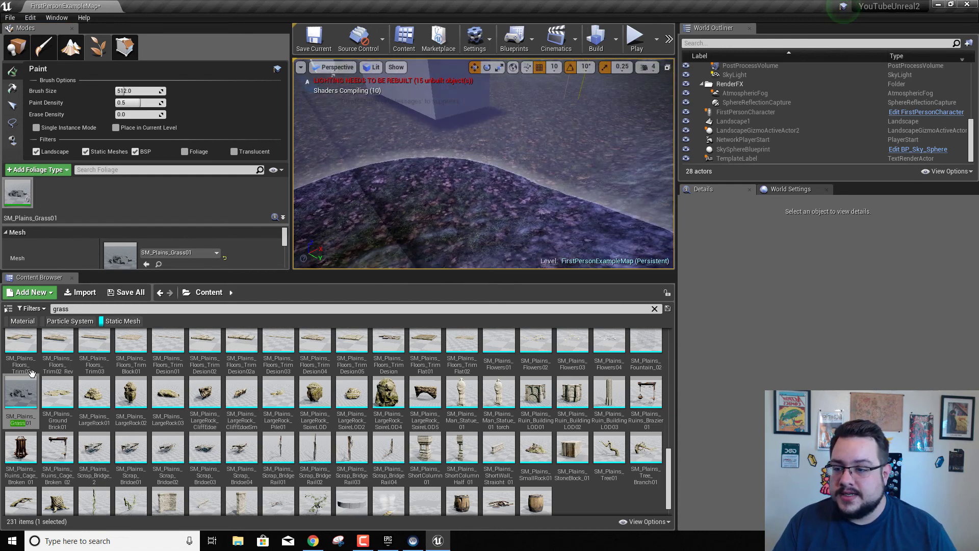
{"action": "left_click_drag", "start_coordinate": [23, 395], "coordinate": [388, 153]}
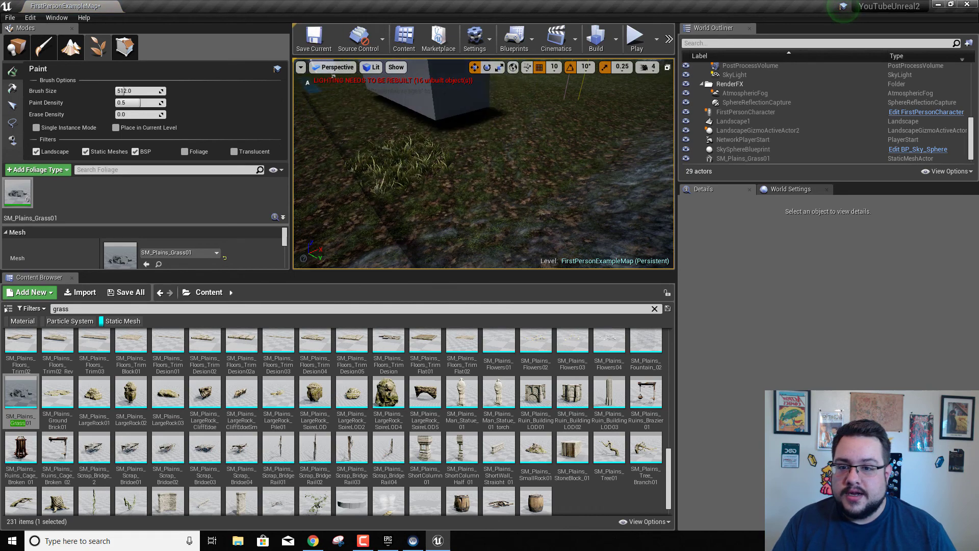
{"action": "right_click_drag", "start_coordinate": [459, 173], "coordinate": [487, 135]}
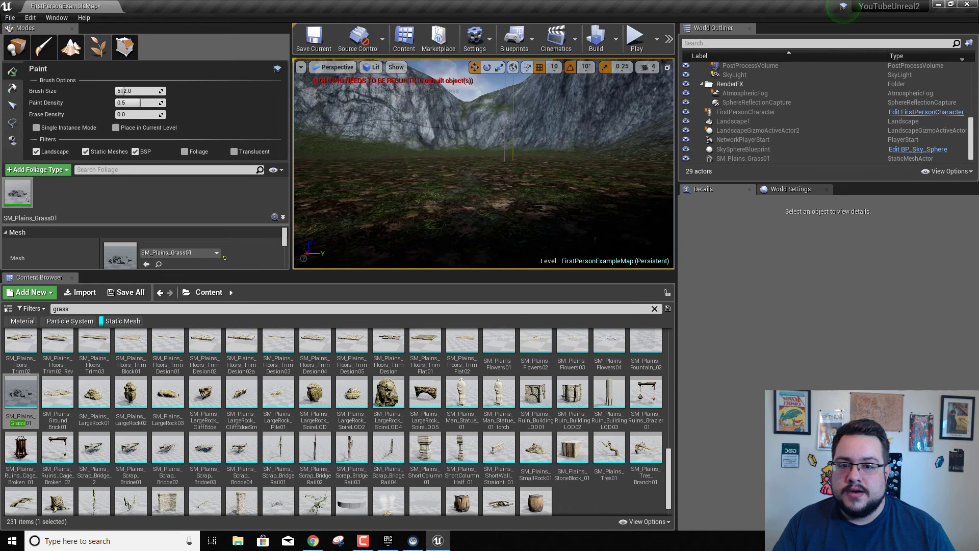
{"action": "right_click_drag", "start_coordinate": [392, 148], "coordinate": [414, 153]}
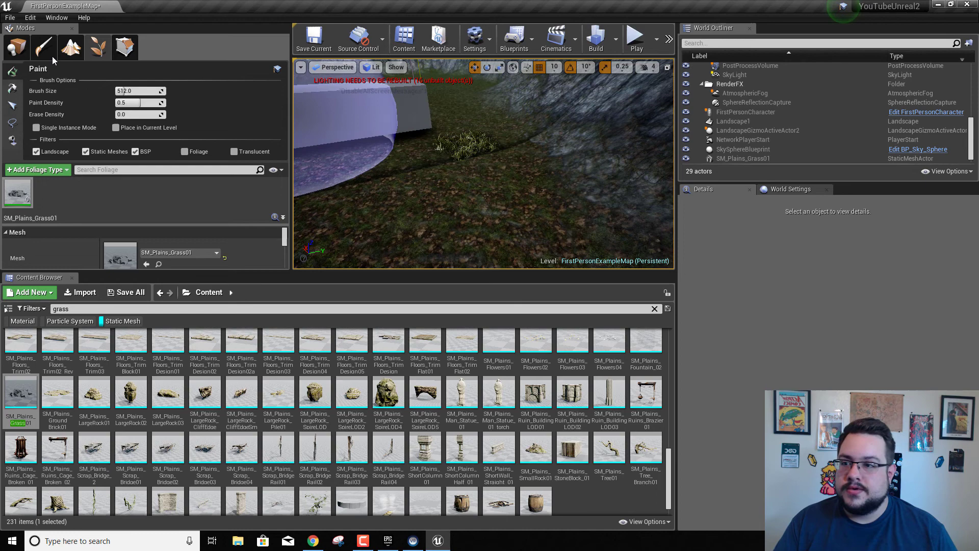
- Return to Place mode and delete the individually placed grass mesh near the grey block
{"action": "left_click", "coordinate": [17, 47]}
{"action": "left_click", "coordinate": [460, 142]}
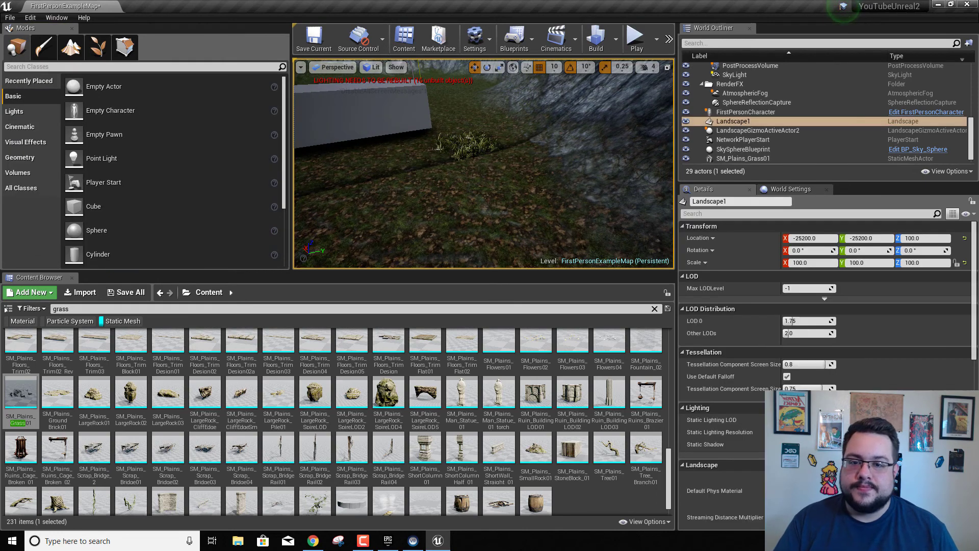
{"action": "left_click", "coordinate": [464, 147]}
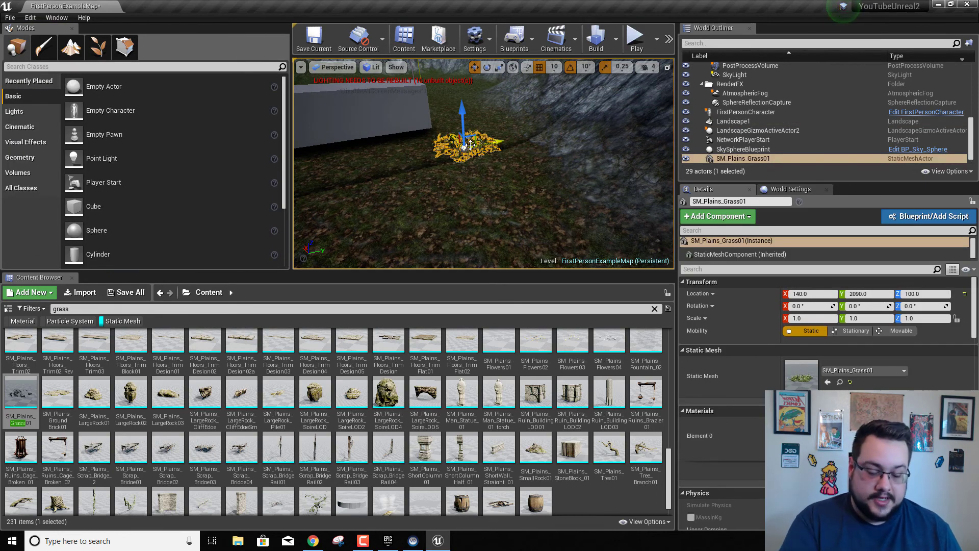
{"action": "key", "text": "Delete"}
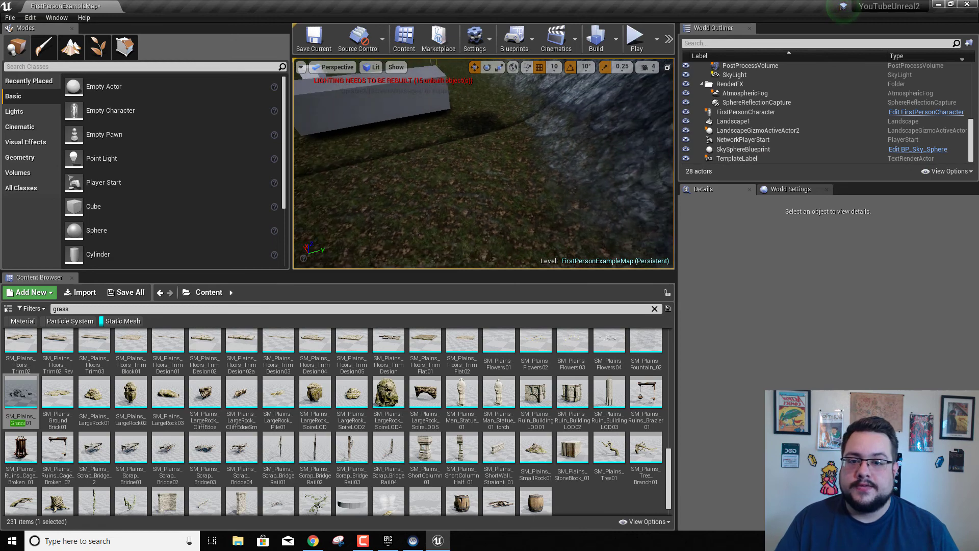
- Switch to Foliage mode, enlarge the foliage list area and set the paint brush size to about 1345
{"action": "key", "text": "s"}
{"action": "right_click_drag", "start_coordinate": [464, 147], "coordinate": [454, 144]}
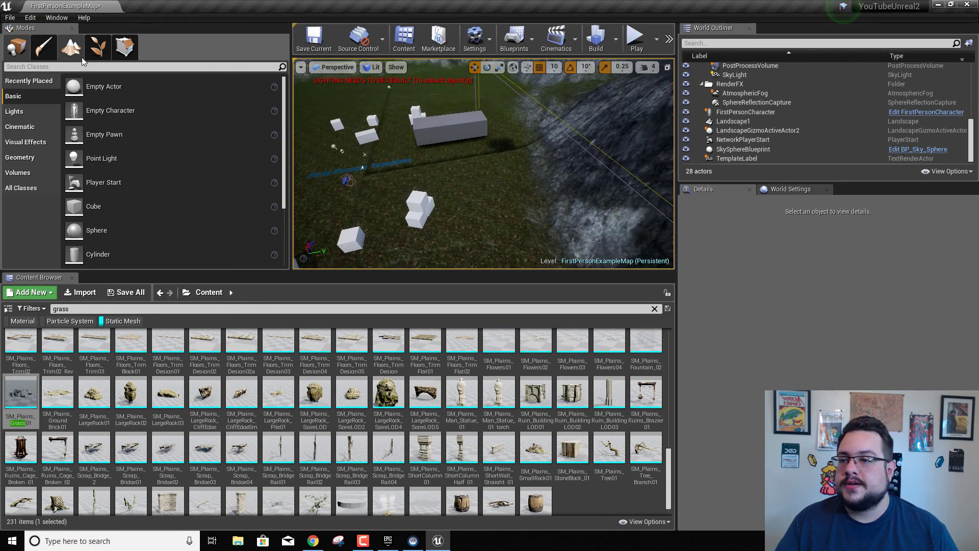
{"action": "left_click", "coordinate": [98, 47]}
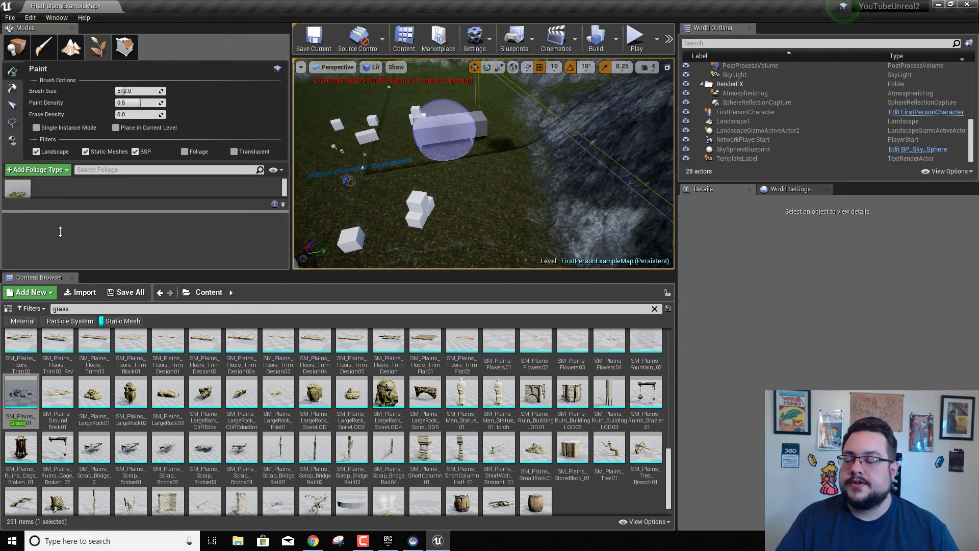
{"action": "left_click_drag", "start_coordinate": [60, 232], "coordinate": [64, 250]}
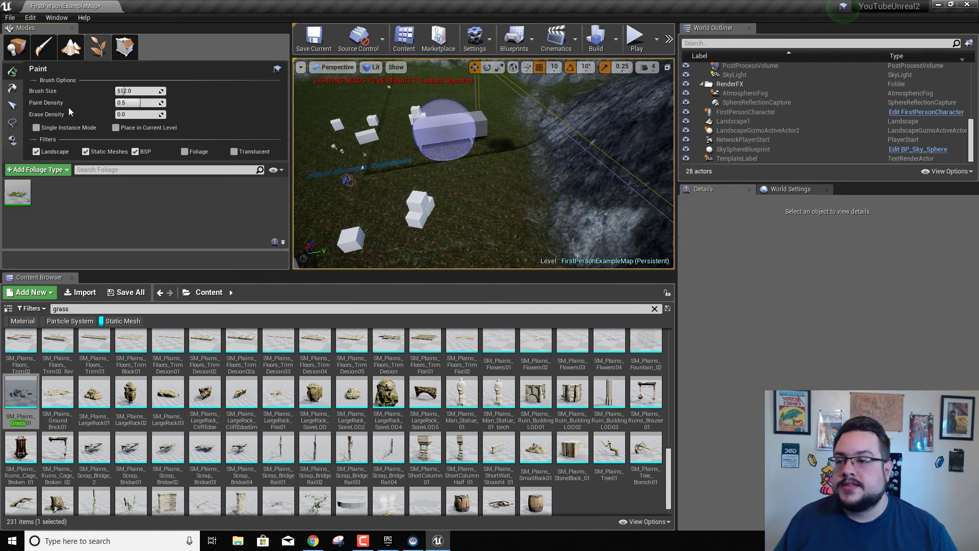
{"action": "left_click_drag", "start_coordinate": [115, 91], "coordinate": [158, 91]}
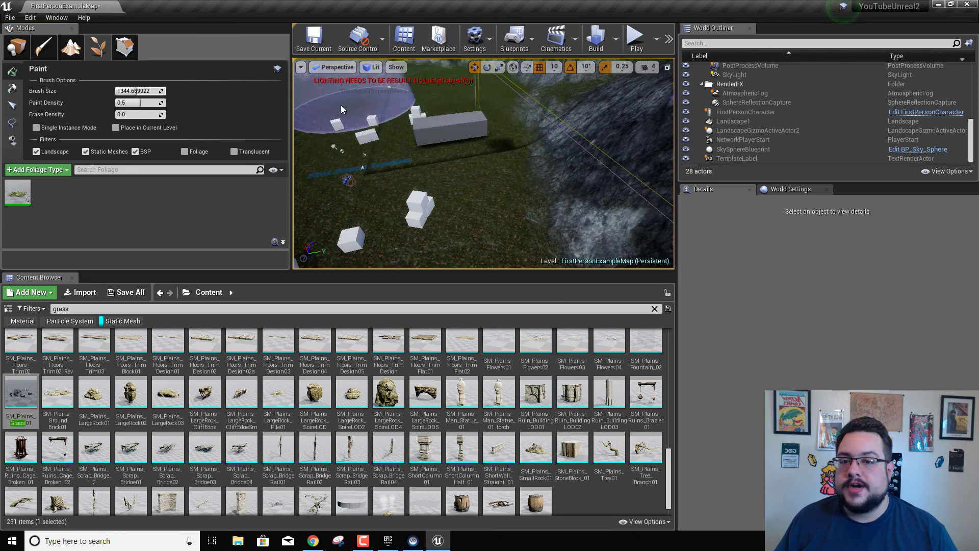
- Try painting a patch of grass on the ground around the white blocks, and undo it
{"action": "right_click_drag", "start_coordinate": [398, 173], "coordinate": [363, 175]}
{"action": "mouse_move", "coordinate": [460, 140]}
{"action": "right_mouse_down"}
{"action": "mouse_move", "coordinate": [454, 128]}
{"action": "mouse_move", "coordinate": [466, 152]}
{"action": "mouse_move", "coordinate": [445, 117]}
{"action": "mouse_move", "coordinate": [457, 133]}
{"action": "right_mouse_up"}
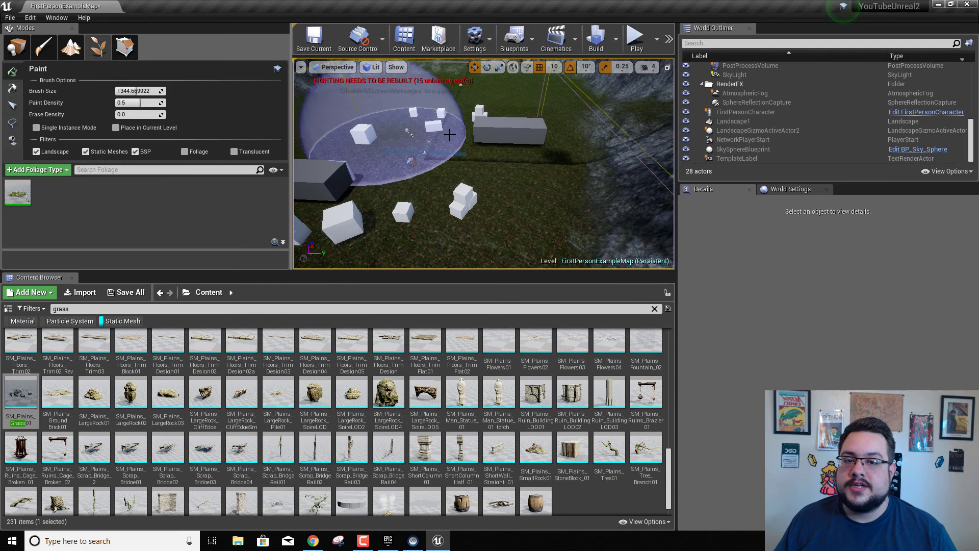
{"action": "left_click", "coordinate": [474, 209]}
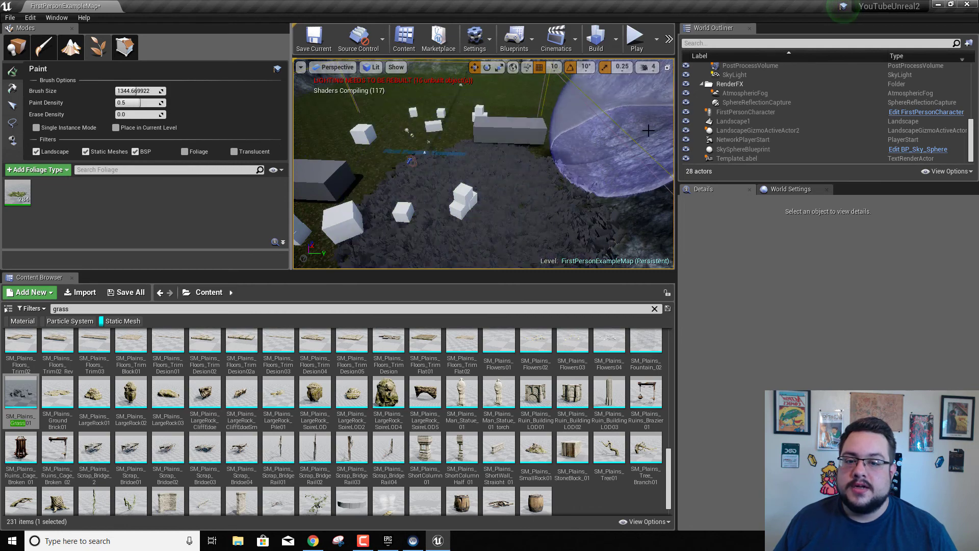
{"action": "key", "text": "ctrl+z"}
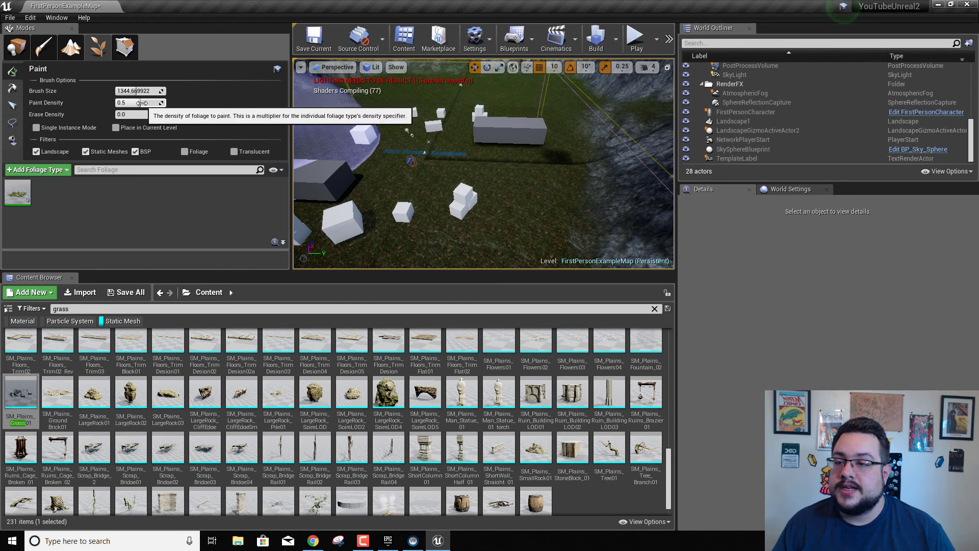
- Set the painting density per 1Kuu of the SM_Plains_Grass01 foliage type to 25
{"action": "left_click", "coordinate": [23, 195]}
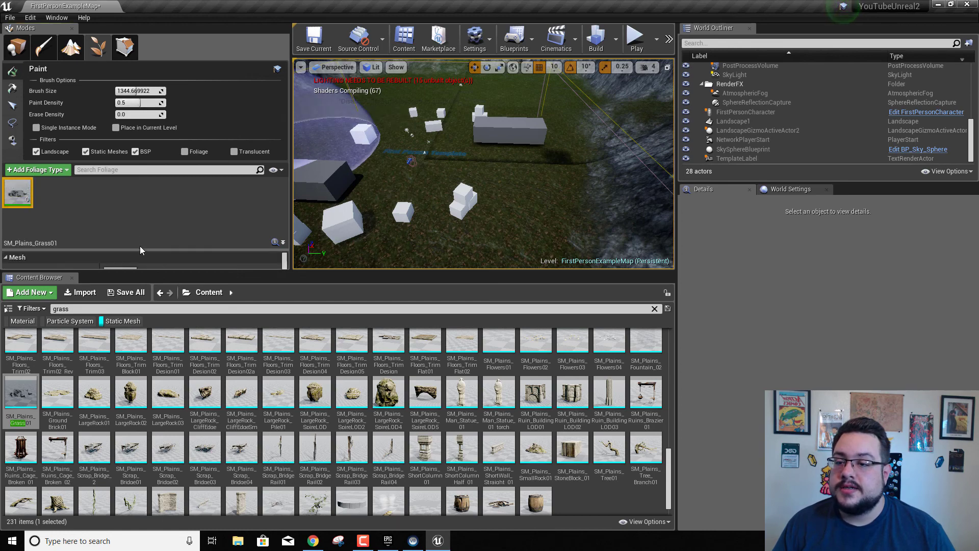
{"action": "left_click_drag", "start_coordinate": [140, 248], "coordinate": [155, 212]}
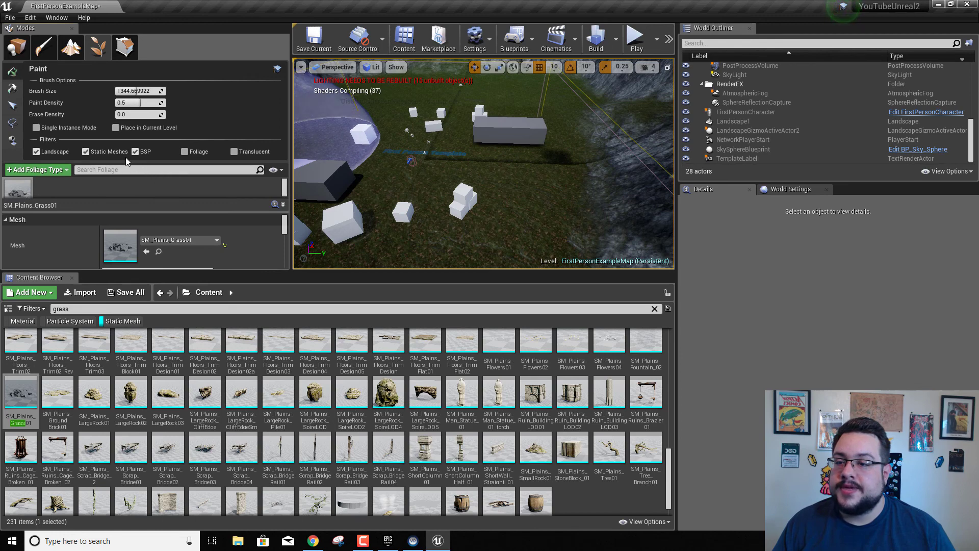
{"action": "scroll", "coordinate": [250, 240], "scroll_direction": "down", "scroll_amount": 2}
{"action": "scroll", "coordinate": [250, 240], "scroll_direction": "down", "scroll_amount": 2}
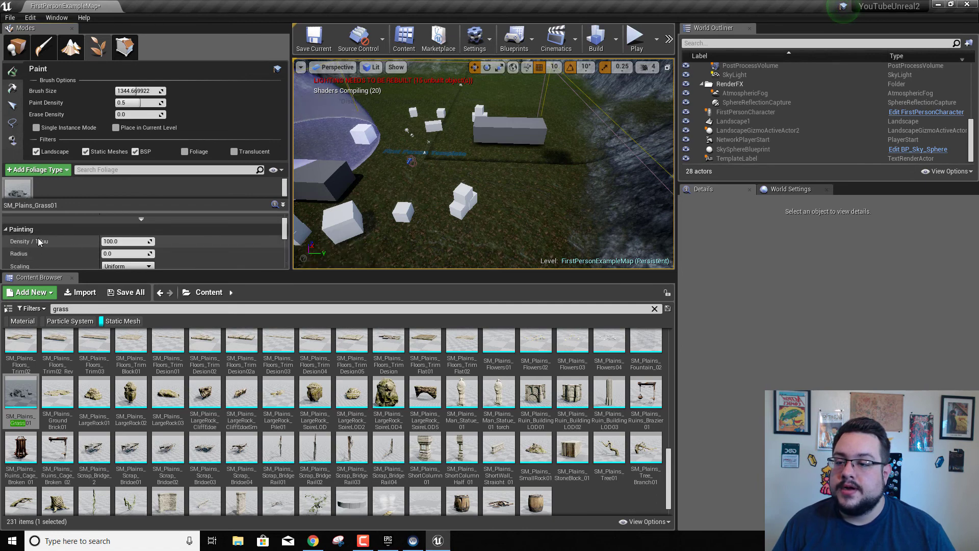
{"action": "mouse_move", "coordinate": [47, 246]}
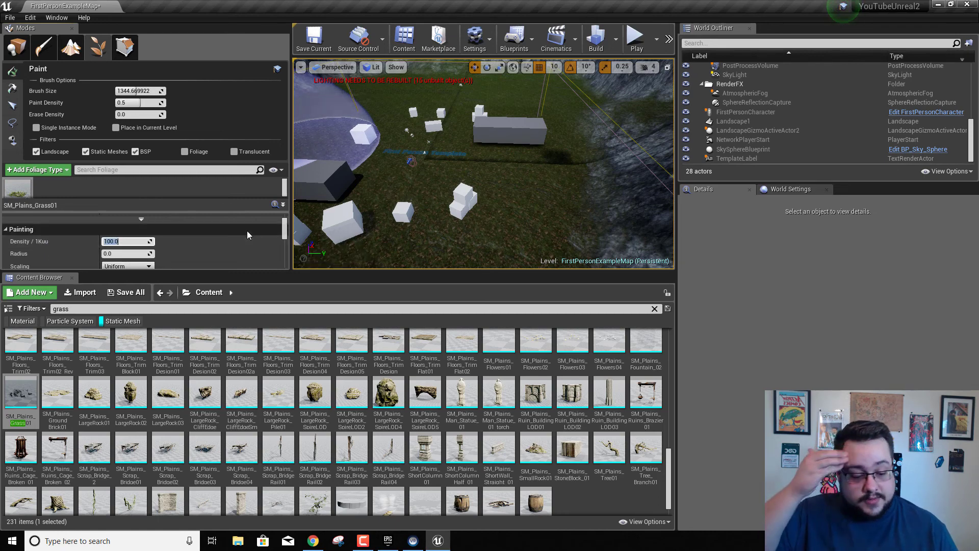
{"action": "type", "text": "25"}
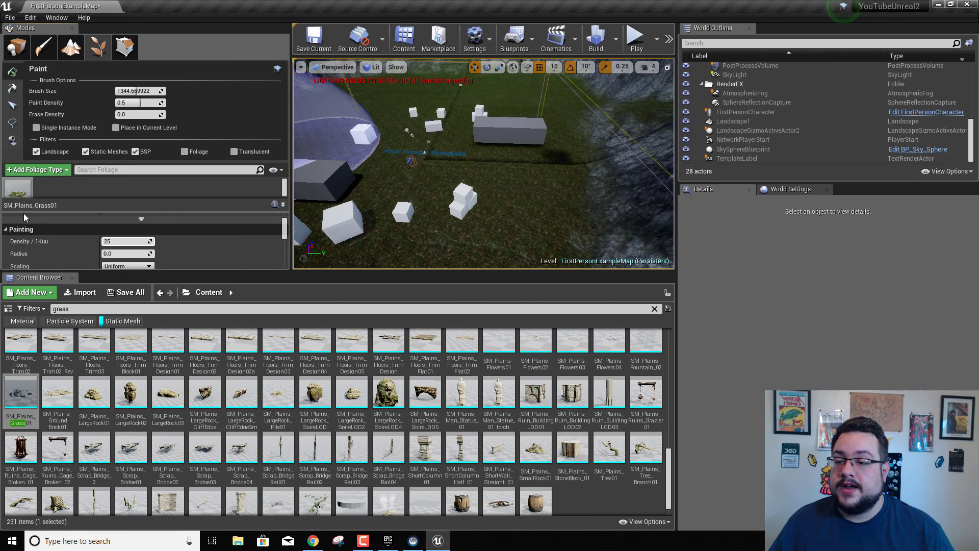
- Test-paint grass over the ground and blocks, undo it, and exclude static meshes from the foliage paint filters
{"action": "mouse_move", "coordinate": [361, 136]}
{"action": "left_mouse_down"}
{"action": "mouse_move", "coordinate": [485, 190]}
{"action": "mouse_move", "coordinate": [366, 124]}
{"action": "left_mouse_up"}
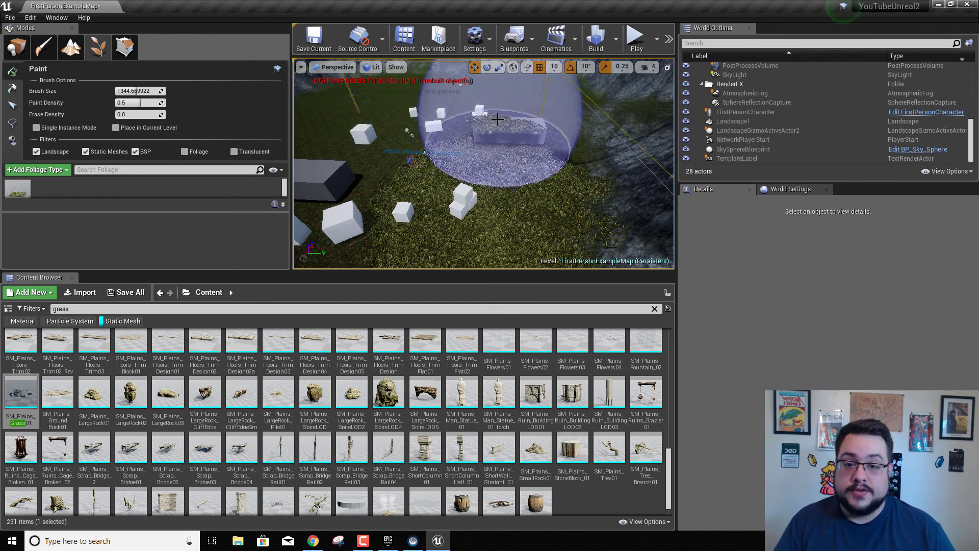
{"action": "key", "text": "ctrl+z"}
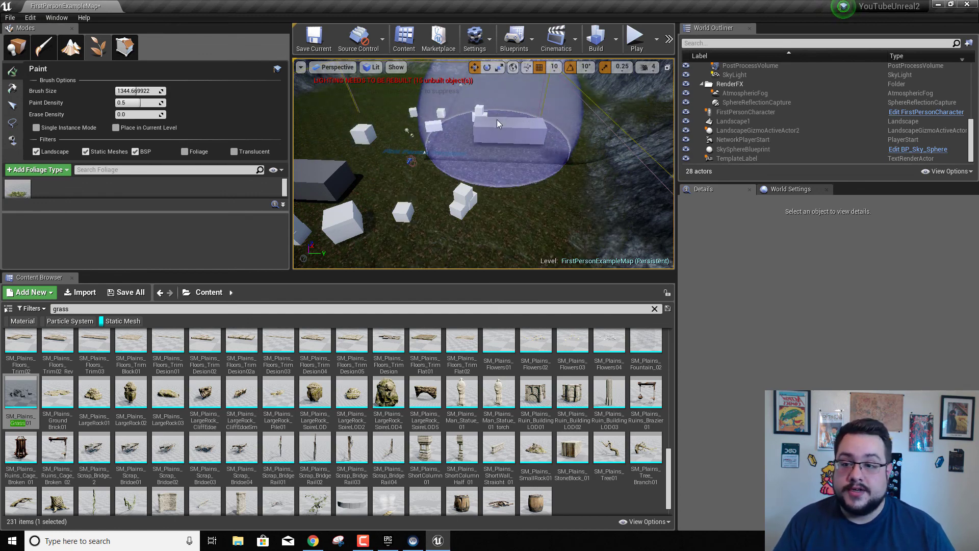
{"action": "left_click", "coordinate": [99, 153]}
- Paint a grass patch beside the large grey block, inspect it up close, and undo it
{"action": "left_click", "coordinate": [514, 156]}
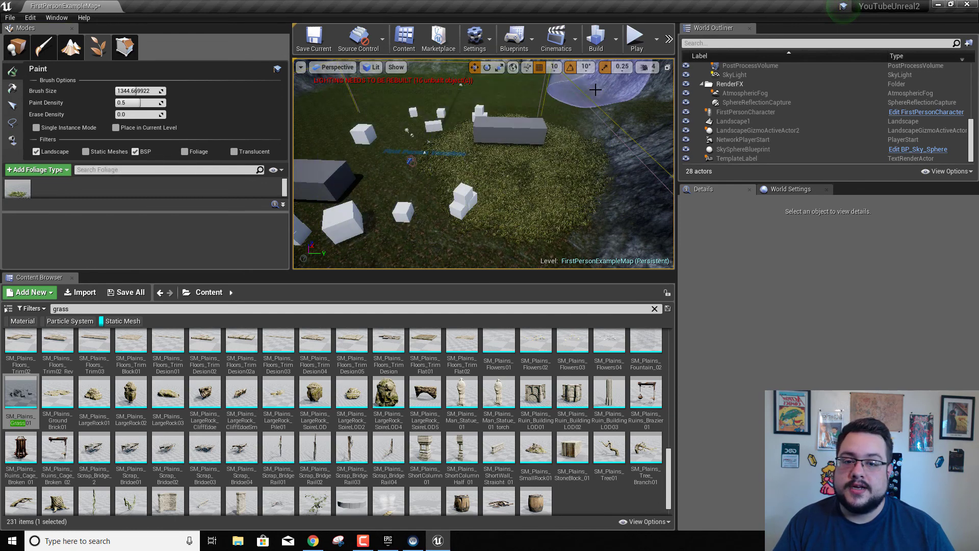
{"action": "key", "text": "w"}
{"action": "mouse_move", "coordinate": [598, 132]}
{"action": "right_mouse_down"}
{"action": "mouse_move", "coordinate": [612, 132]}
{"action": "mouse_move", "coordinate": [610, 105]}
{"action": "mouse_move", "coordinate": [625, 109]}
{"action": "mouse_move", "coordinate": [654, 145]}
{"action": "mouse_move", "coordinate": [536, 115]}
{"action": "right_mouse_up"}
{"action": "key", "text": "w"}
{"action": "key", "text": "a"}
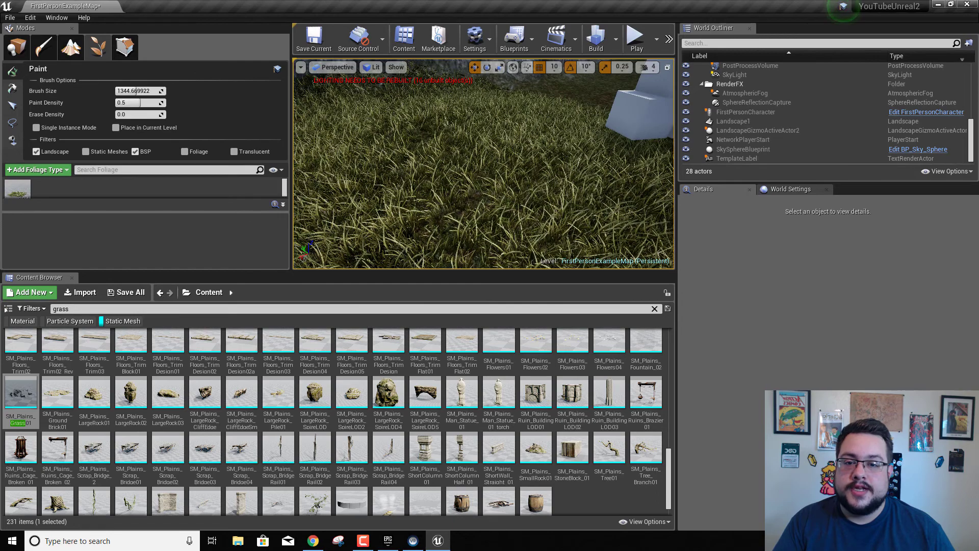
{"action": "key", "text": "ctrl+z"}
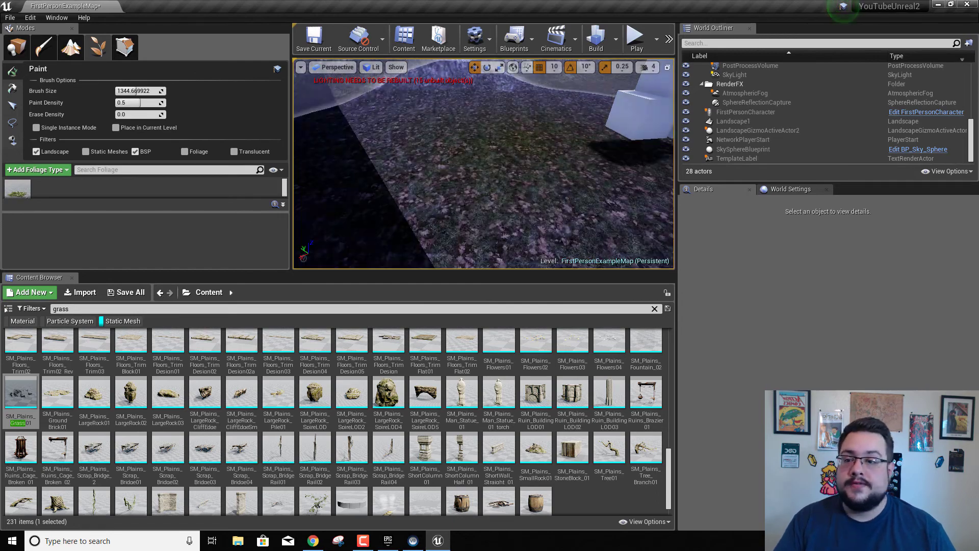
- Select the SM_Plains_Grass01 foliage type and paint a grass patch on the ground near the white blocks
{"action": "left_click", "coordinate": [22, 189]}
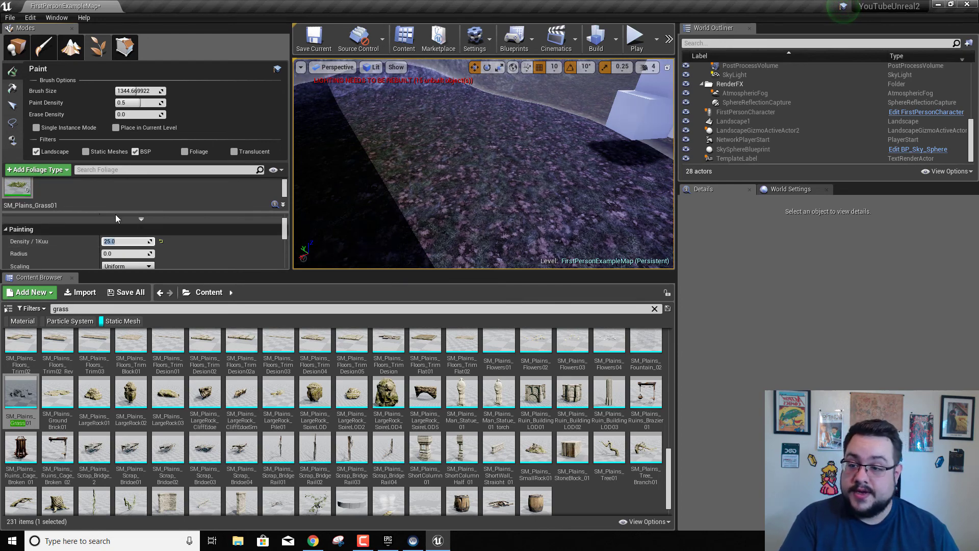
{"action": "left_click", "coordinate": [511, 145]}
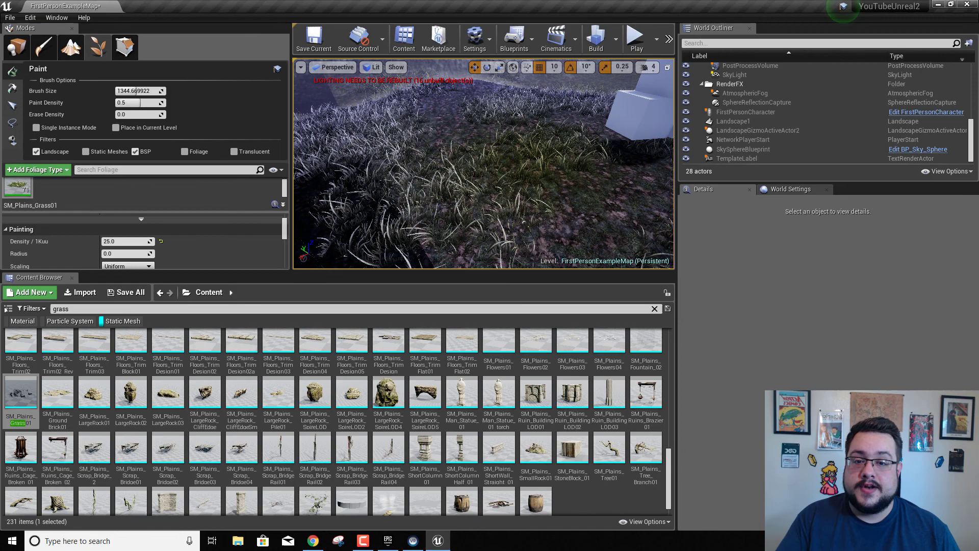
{"action": "mouse_move", "coordinate": [512, 153]}
{"action": "right_mouse_down"}
{"action": "mouse_move", "coordinate": [367, 154]}
{"action": "mouse_move", "coordinate": [393, 182]}
{"action": "right_mouse_up"}
{"action": "key", "text": "s"}
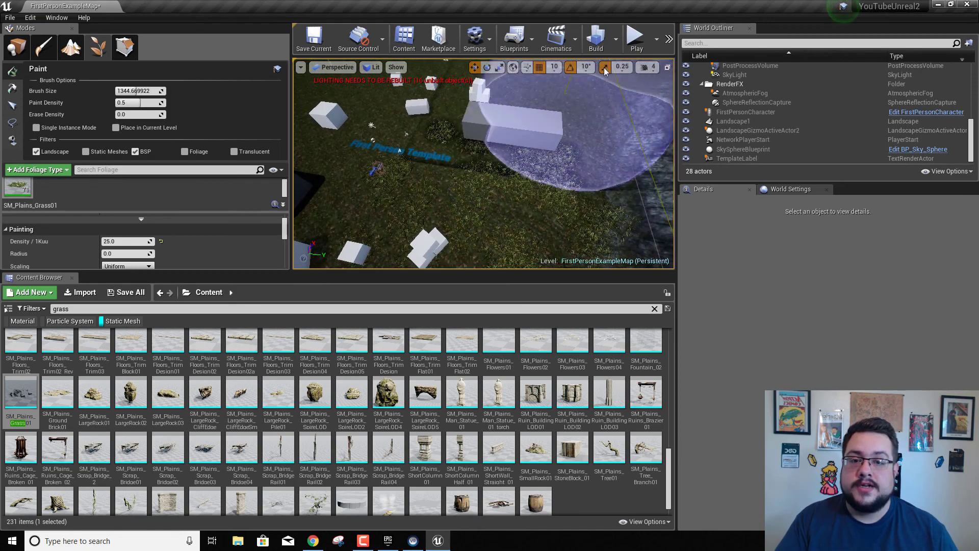
- Play the level, walk through the painted grass to check how it looks in game, and stop playing
{"action": "left_click", "coordinate": [634, 35]}
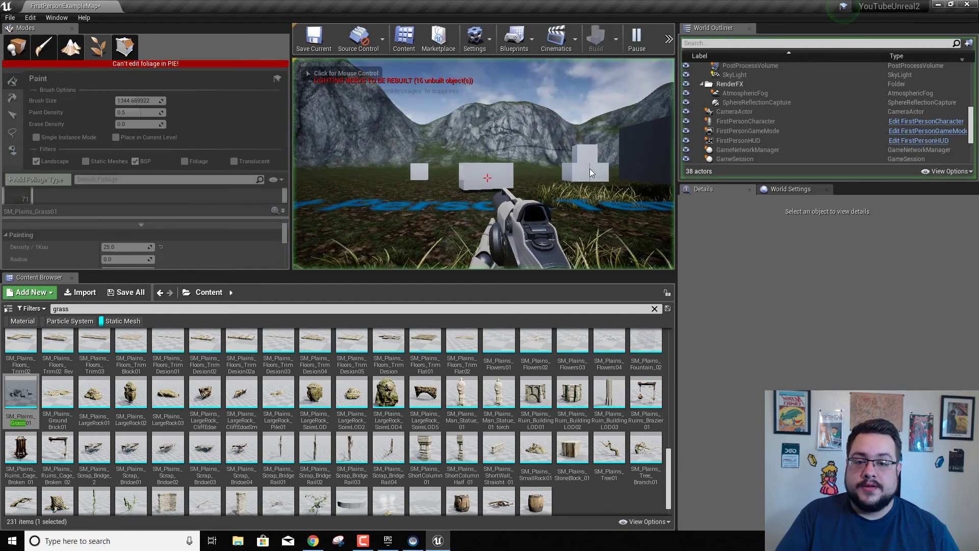
{"action": "left_click", "coordinate": [556, 207]}
{"action": "key", "text": "w"}
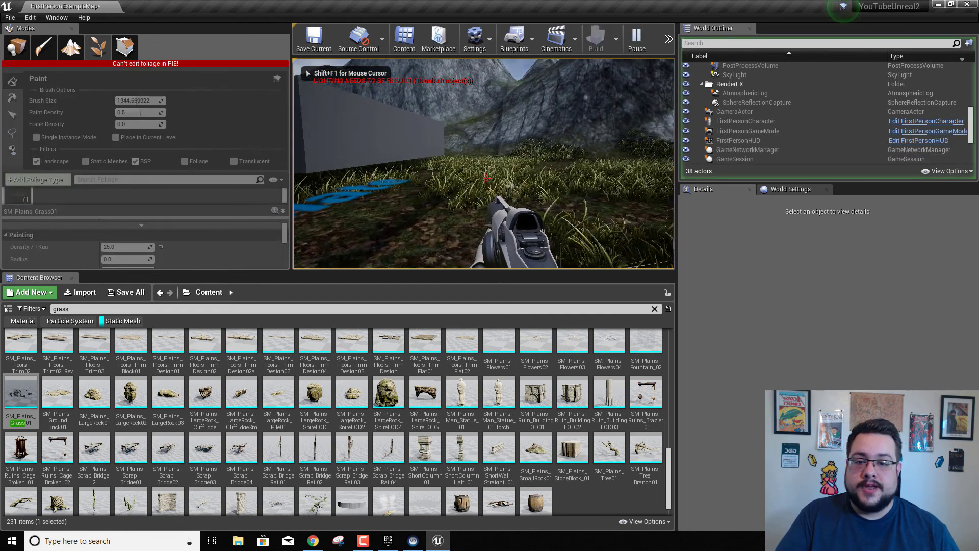
{"action": "key", "text": "w"}
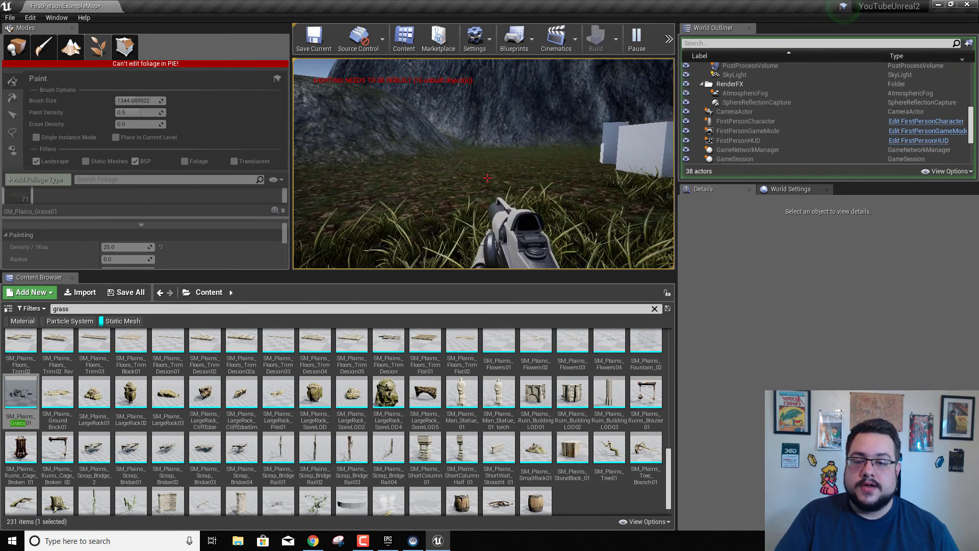
{"action": "key", "text": "Escape"}
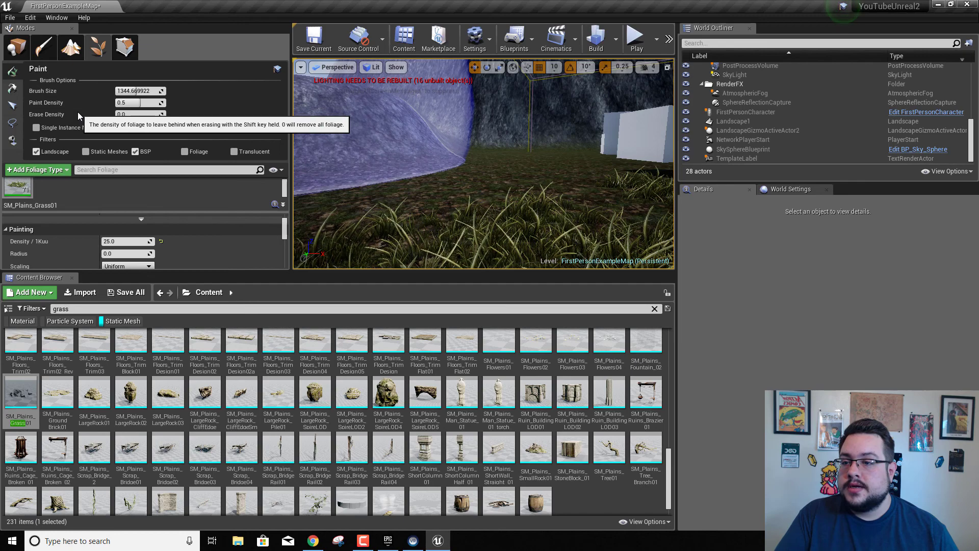
- Erase part of the painted grass with a foliage brush stroke across the ground
{"action": "mouse_move", "coordinate": [459, 179]}
{"action": "right_mouse_down"}
{"action": "mouse_move", "coordinate": [459, 230]}
{"action": "mouse_move", "coordinate": [505, 242]}
{"action": "right_mouse_up"}
{"action": "key", "text": "s"}
{"action": "right_click_drag", "start_coordinate": [485, 158], "coordinate": [476, 153]}
{"action": "mouse_move", "coordinate": [459, 145]}
{"action": "left_mouse_down", "text": "shift"}
{"action": "mouse_move", "coordinate": [430, 136]}
{"action": "mouse_move", "coordinate": [392, 143]}
{"action": "mouse_move", "coordinate": [424, 121]}
{"action": "mouse_move", "coordinate": [469, 109]}
{"action": "mouse_move", "coordinate": [531, 114]}
{"action": "mouse_move", "coordinate": [623, 153]}
{"action": "mouse_move", "coordinate": [662, 198]}
{"action": "left_mouse_up", "text": "shift"}
{"action": "mouse_move", "coordinate": [645, 186]}
{"action": "right_mouse_down"}
{"action": "mouse_move", "coordinate": [672, 180]}
{"action": "mouse_move", "coordinate": [619, 184]}
{"action": "right_mouse_up"}
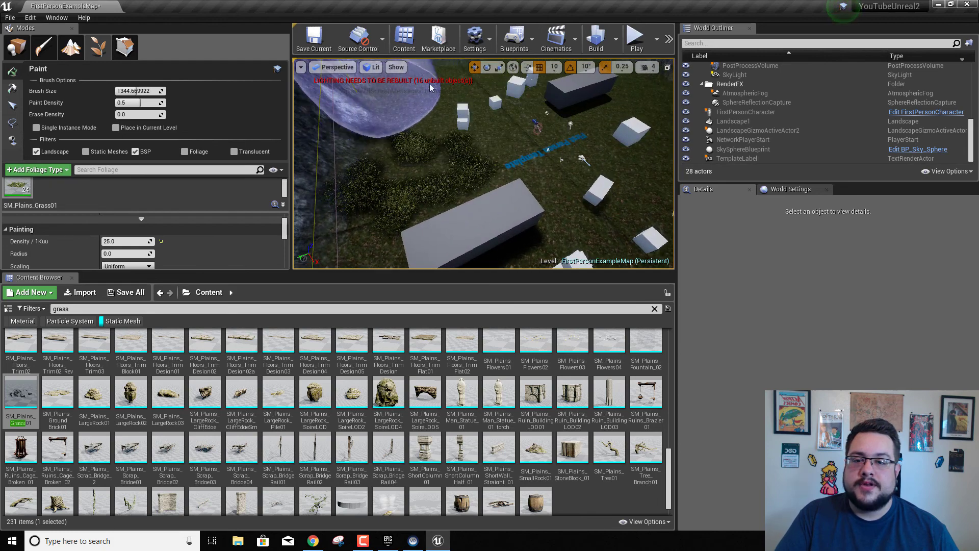
- Paint more grass across the ground around the blocks and the template label, and undo the strokes
{"action": "right_click_drag", "start_coordinate": [463, 104], "coordinate": [393, 108]}
{"action": "mouse_move", "coordinate": [463, 106]}
{"action": "left_mouse_down"}
{"action": "mouse_move", "coordinate": [441, 62]}
{"action": "mouse_move", "coordinate": [488, 89]}
{"action": "mouse_move", "coordinate": [456, 82]}
{"action": "left_mouse_up"}
{"action": "mouse_move", "coordinate": [626, 122]}
{"action": "right_mouse_down"}
{"action": "mouse_move", "coordinate": [663, 135]}
{"action": "mouse_move", "coordinate": [674, 154]}
{"action": "right_mouse_up"}
{"action": "mouse_move", "coordinate": [542, 193]}
{"action": "left_mouse_down"}
{"action": "mouse_move", "coordinate": [579, 138]}
{"action": "mouse_move", "coordinate": [596, 144]}
{"action": "left_mouse_up"}
{"action": "mouse_move", "coordinate": [578, 143]}
{"action": "right_mouse_down"}
{"action": "mouse_move", "coordinate": [610, 125]}
{"action": "mouse_move", "coordinate": [651, 124]}
{"action": "right_mouse_up"}
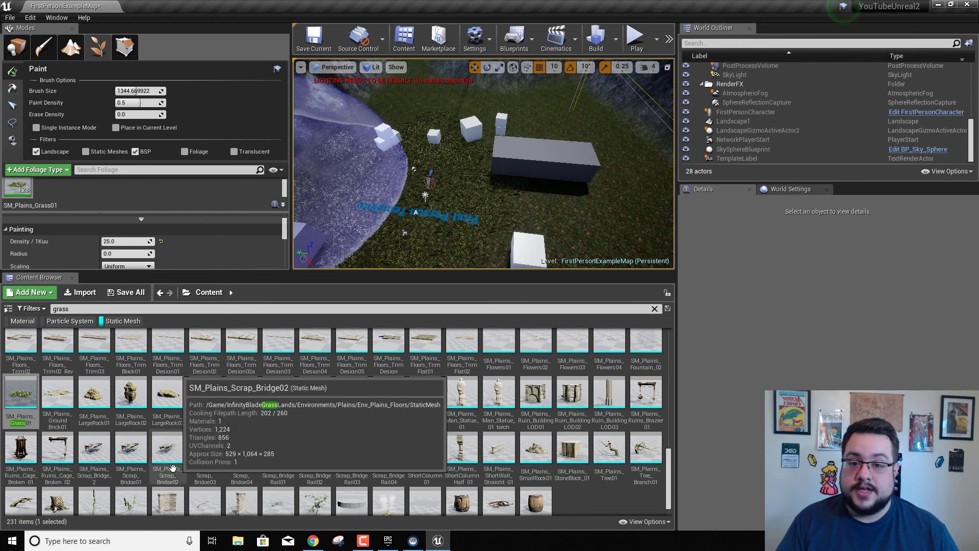
{"action": "scroll", "coordinate": [290, 445], "scroll_direction": "up", "scroll_amount": 2}
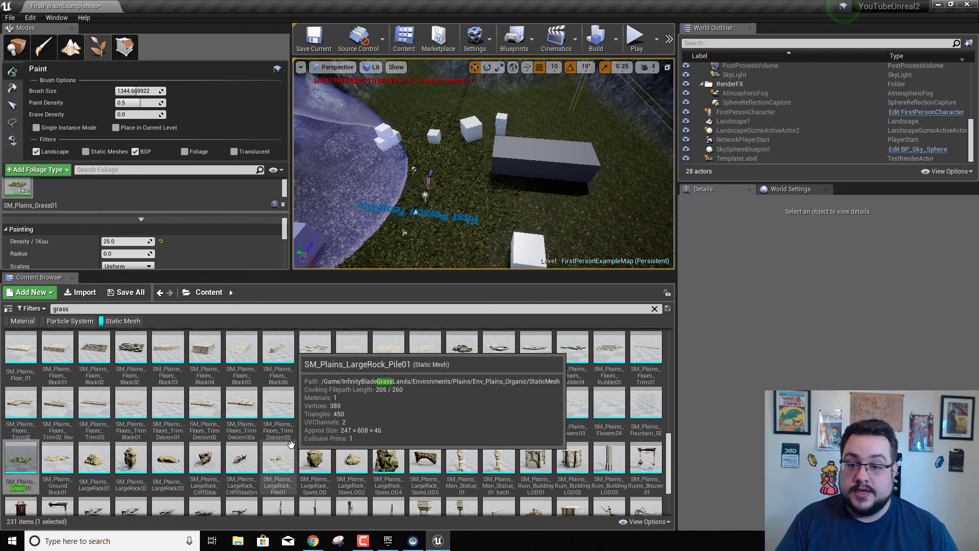
{"action": "key", "text": "ctrl+z"}
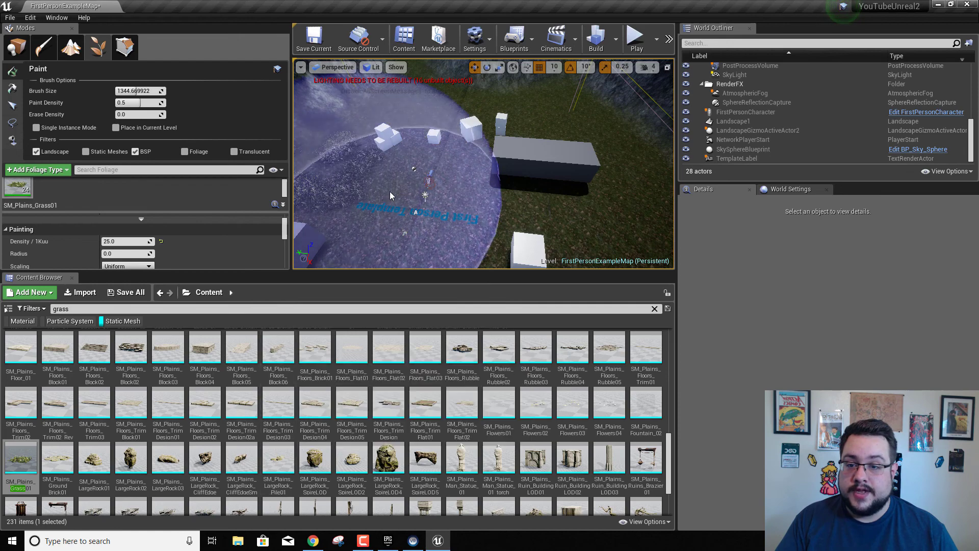
{"action": "key", "text": "ctrl+z"}
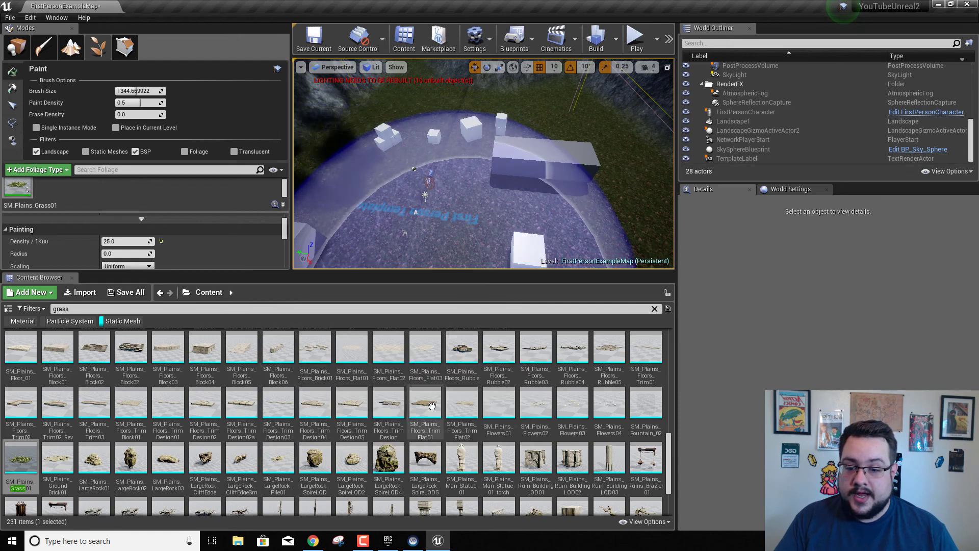
- Add the SM_GroundCover_Leafy01 and SM_GroundCover_Leafy03 static meshes as foliage types
{"action": "scroll", "coordinate": [473, 385], "scroll_direction": "down", "scroll_amount": 3}
{"action": "scroll", "coordinate": [477, 382], "scroll_direction": "up", "scroll_amount": 8}
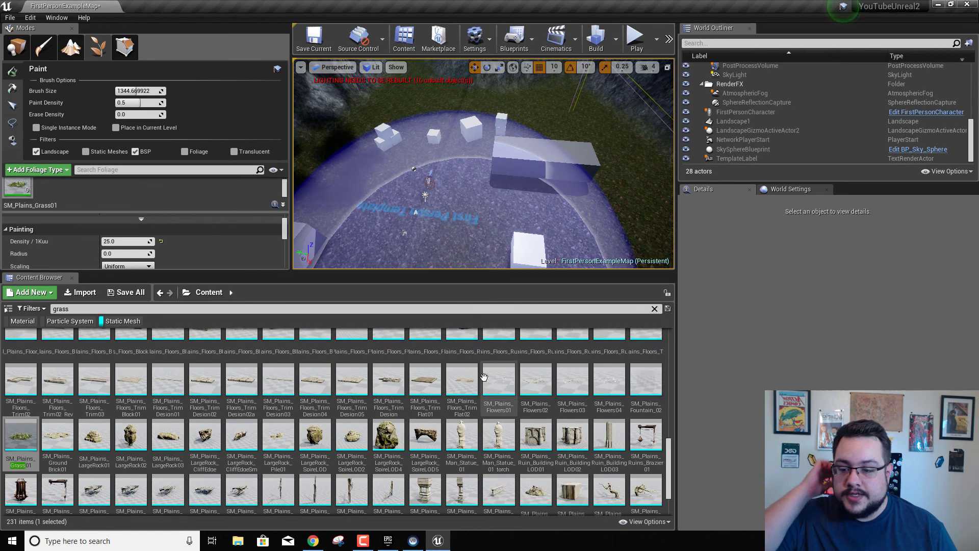
{"action": "scroll", "coordinate": [479, 377], "scroll_direction": "up", "scroll_amount": 4}
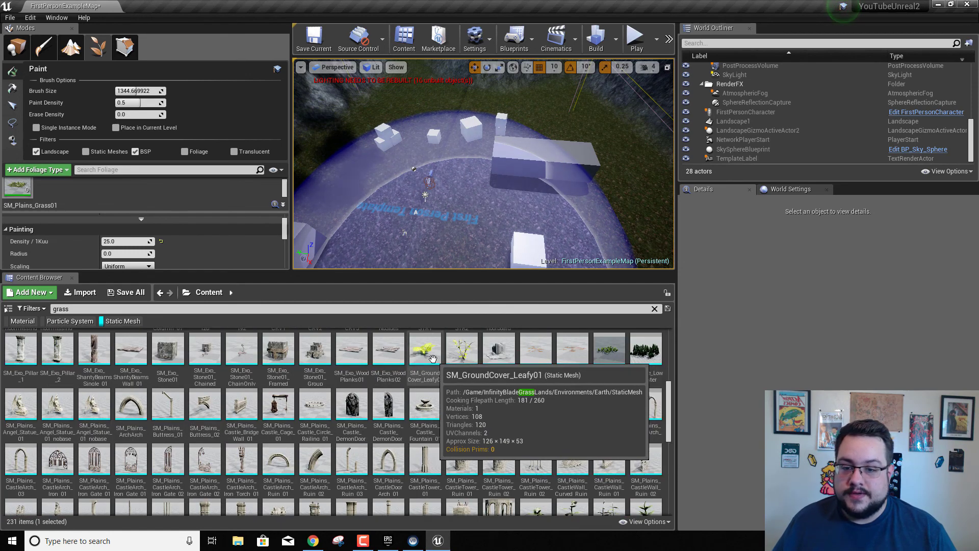
{"action": "left_click_drag", "start_coordinate": [431, 363], "coordinate": [84, 197]}
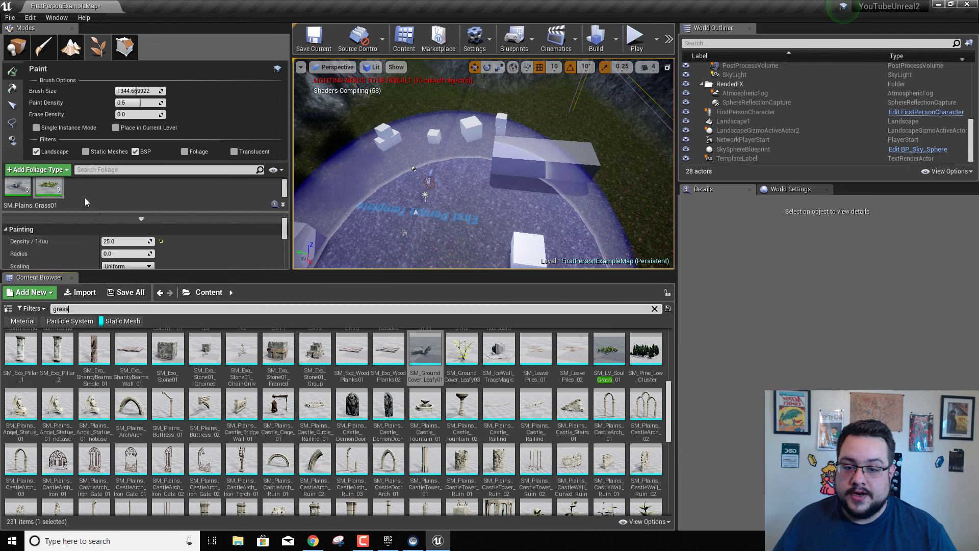
{"action": "left_click_drag", "start_coordinate": [462, 363], "coordinate": [176, 200]}
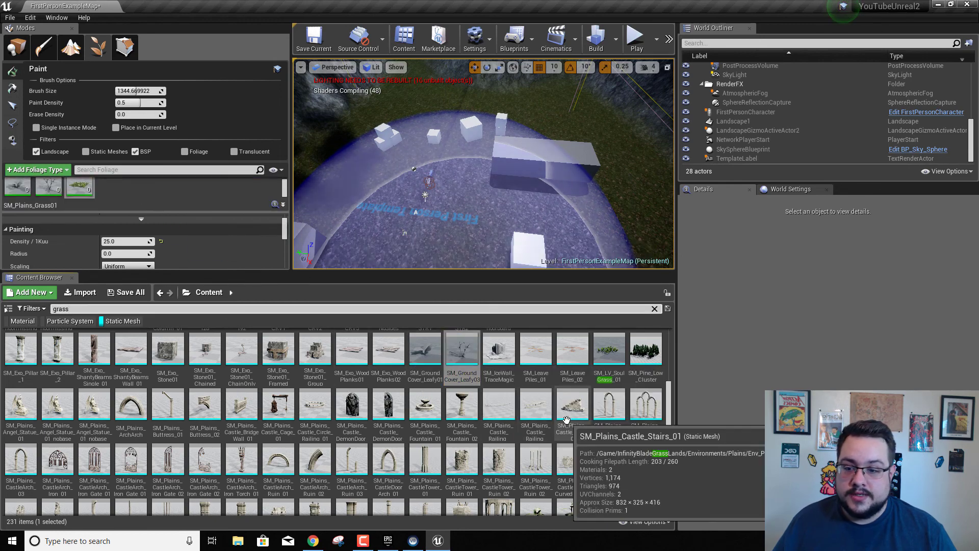
- Search the project's static meshes for plant
{"action": "scroll", "coordinate": [557, 421], "scroll_direction": "up", "scroll_amount": 1}
{"action": "scroll", "coordinate": [557, 422], "scroll_direction": "up", "scroll_amount": 6}
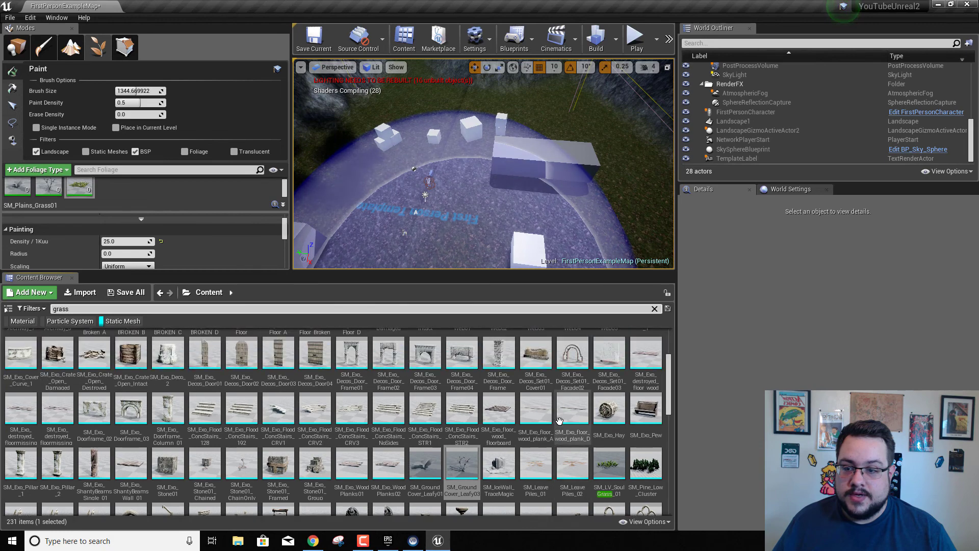
{"action": "left_click", "coordinate": [155, 311]}
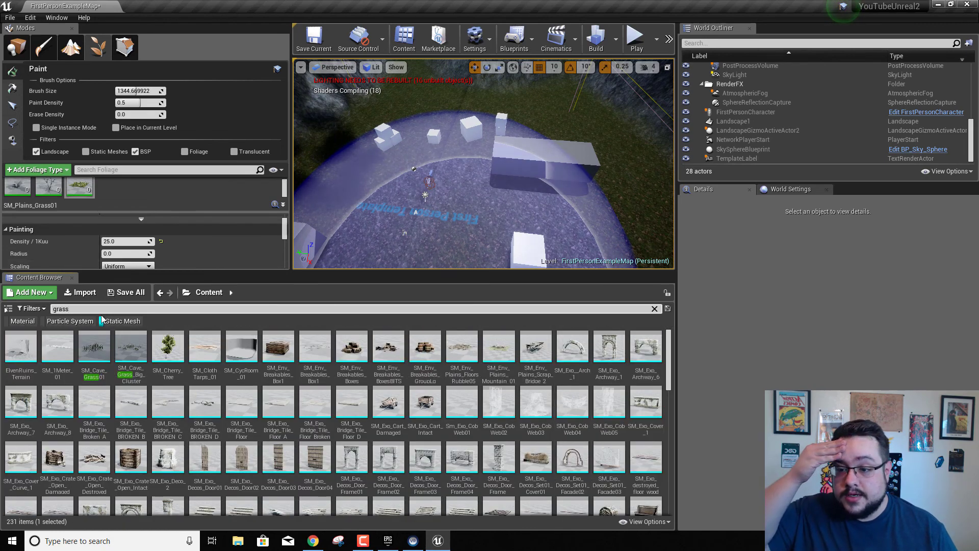
{"action": "left_click_drag", "start_coordinate": [74, 309], "coordinate": [50, 308]}
{"action": "type", "text": "pla"}
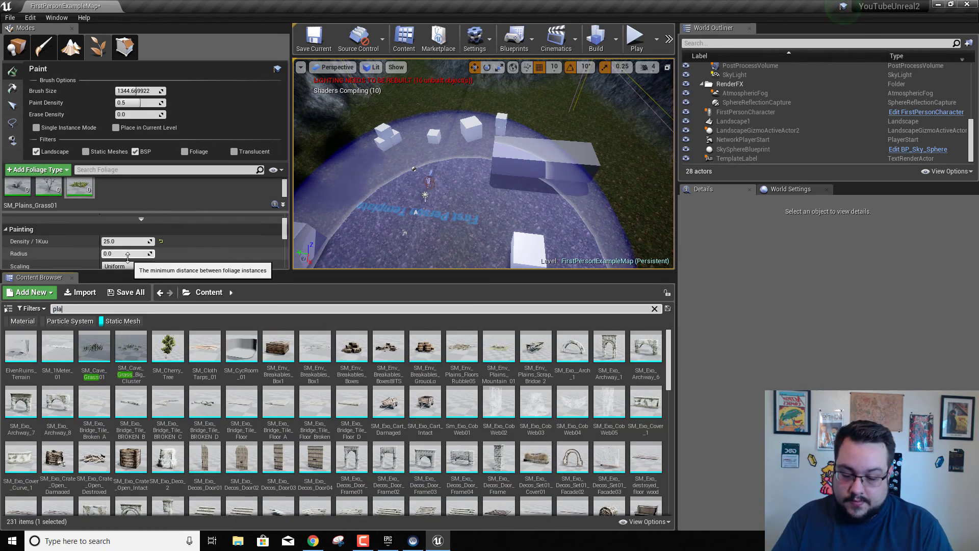
{"action": "type", "text": "nt"}
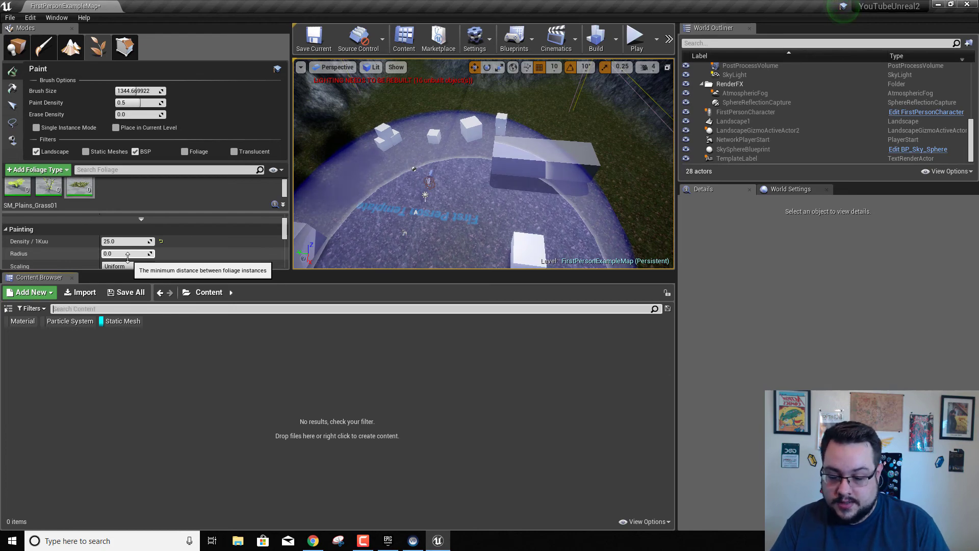
- Search the static meshes for flower and add SM_Plains_Flowers01, 02, 03 and 04 as foliage types
{"action": "type", "text": "flower"}
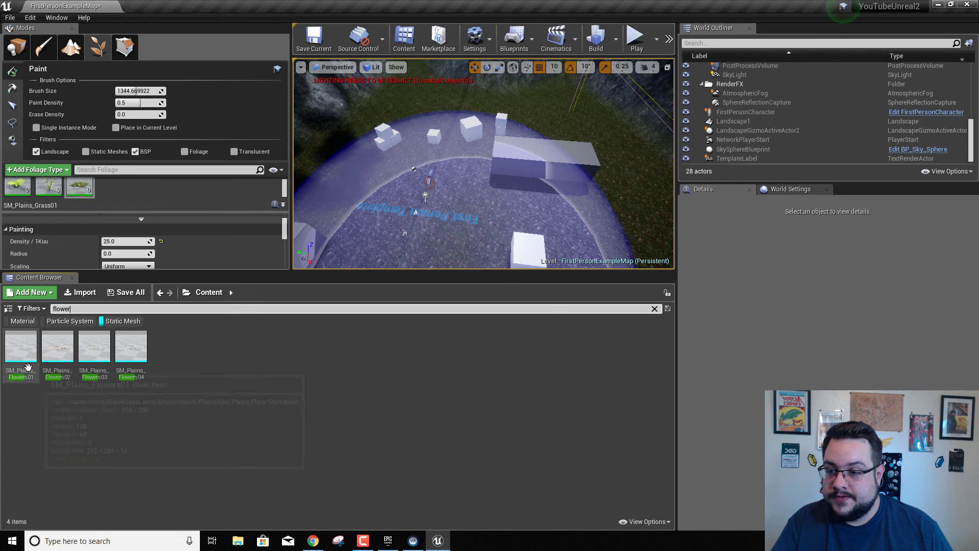
{"action": "left_click_drag", "start_coordinate": [21, 348], "coordinate": [138, 191]}
{"action": "left_click_drag", "start_coordinate": [58, 347], "coordinate": [166, 194]}
{"action": "left_click_drag", "start_coordinate": [94, 347], "coordinate": [210, 179]}
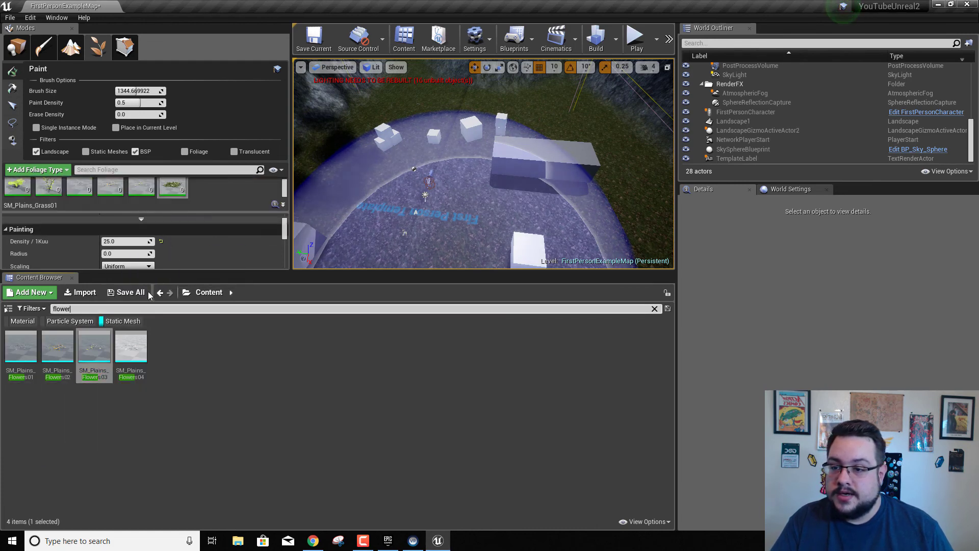
{"action": "left_click_drag", "start_coordinate": [131, 347], "coordinate": [220, 204]}
- Set the painting density of the SM_GroundCover_Leafy03 and SM_GroundCover_Leafy01 foliage types to 25 per 1Kuu
{"action": "left_click", "coordinate": [48, 187]}
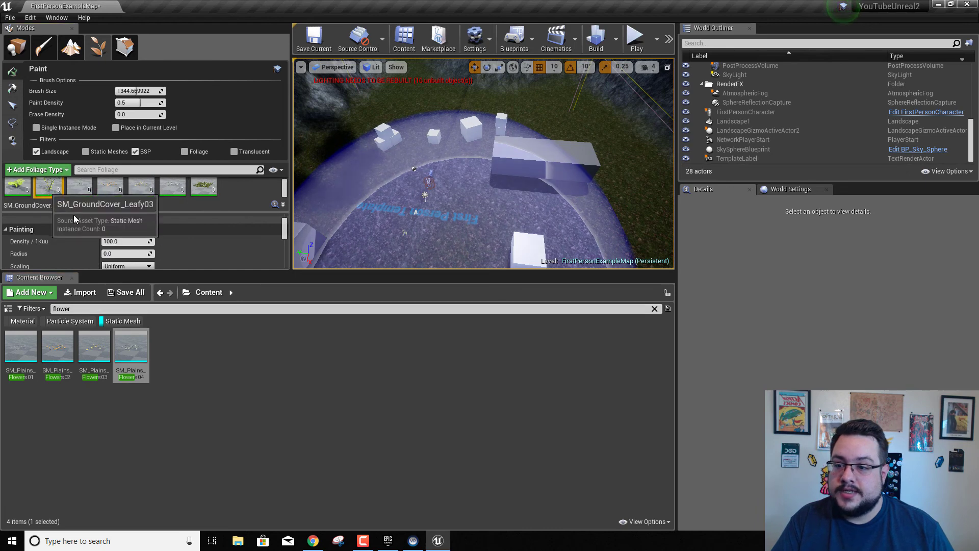
{"action": "left_click", "coordinate": [124, 241]}
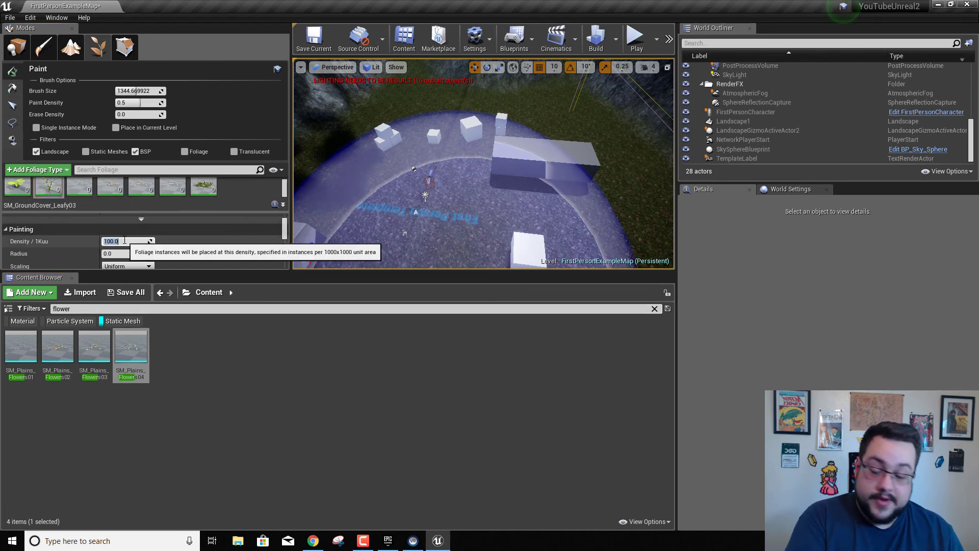
{"action": "key", "text": "Return"}
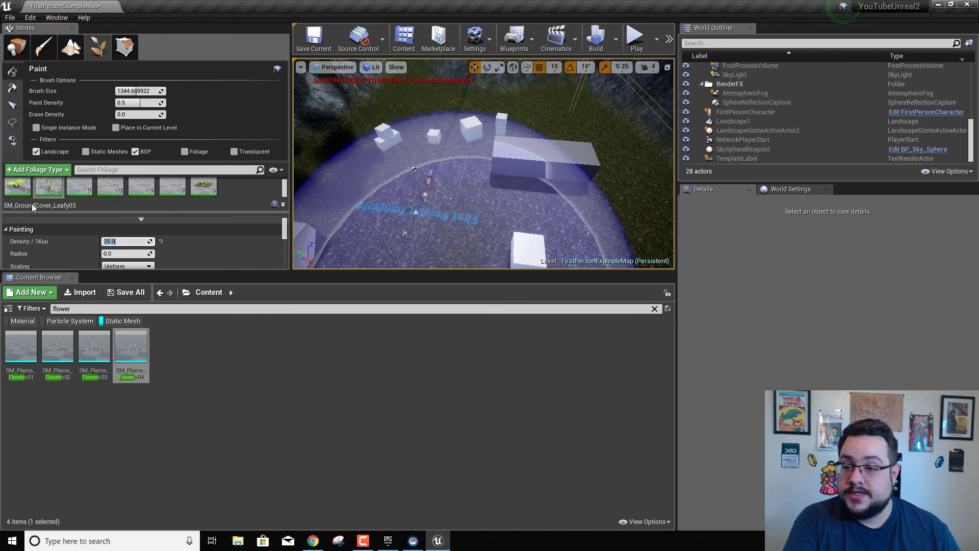
{"action": "left_click_drag", "start_coordinate": [95, 209], "coordinate": [76, 226]}
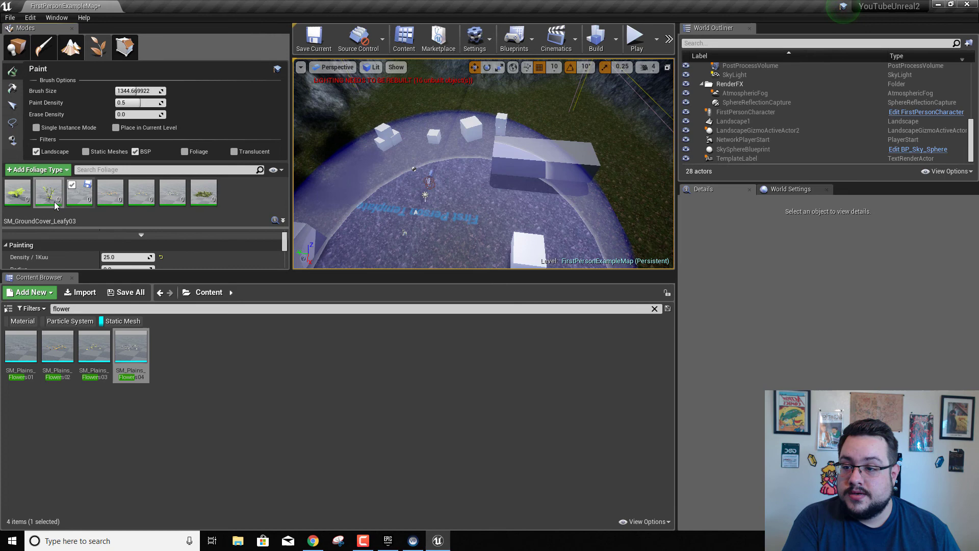
{"action": "left_click", "coordinate": [15, 195]}
{"action": "left_click", "coordinate": [125, 256]}
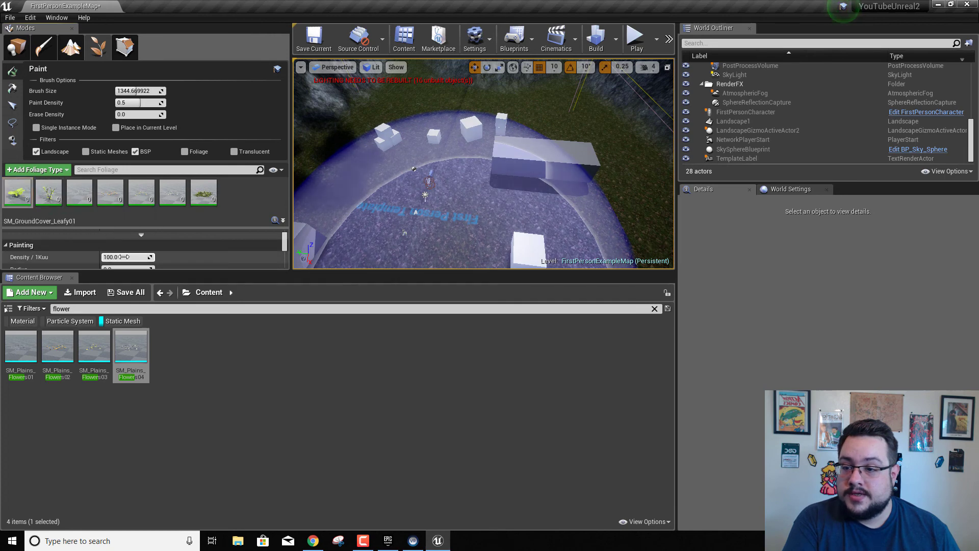
{"action": "type", "text": "25"}
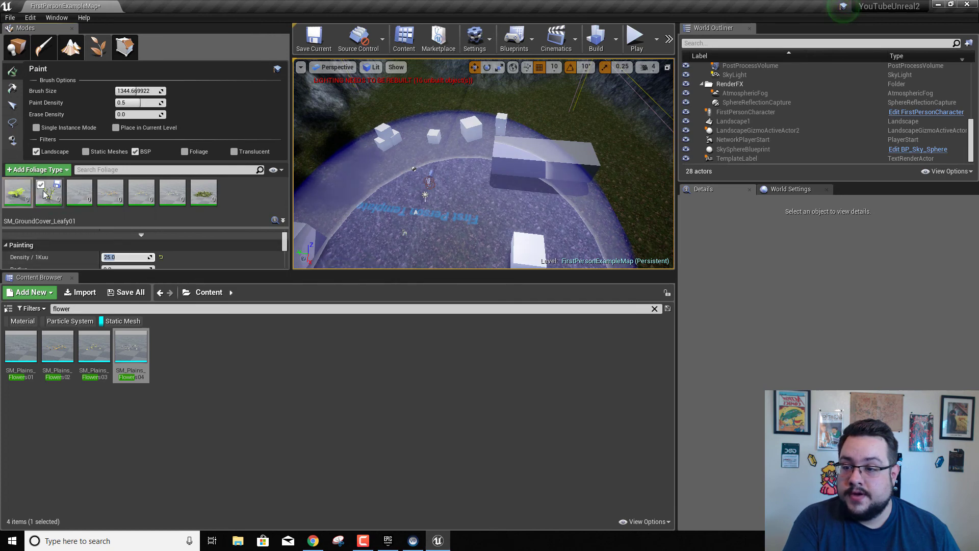
- Set the painting density of the SM_Plains_Flowers01, 02, 03 and 04 foliage types to 25 per 1Kuu each
{"action": "left_click", "coordinate": [79, 194]}
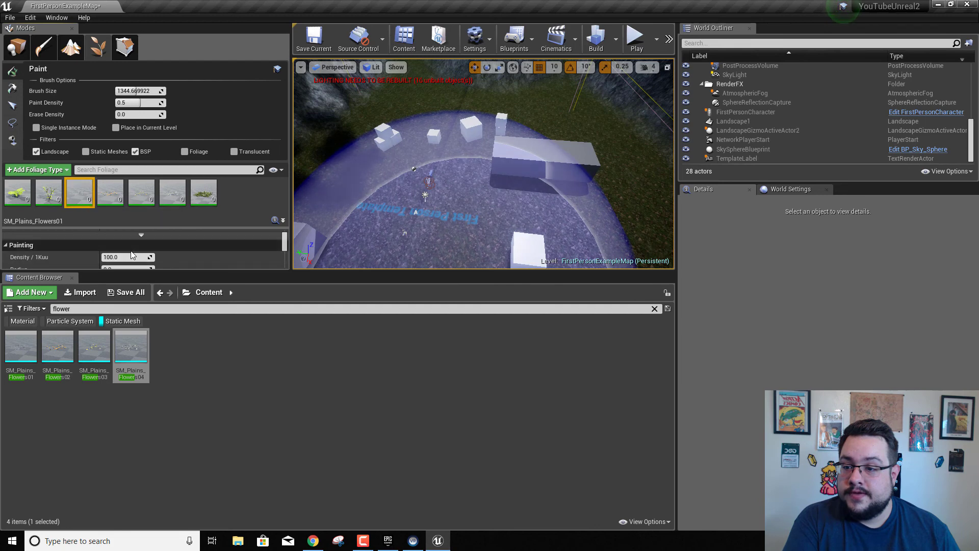
{"action": "left_click", "coordinate": [125, 256]}
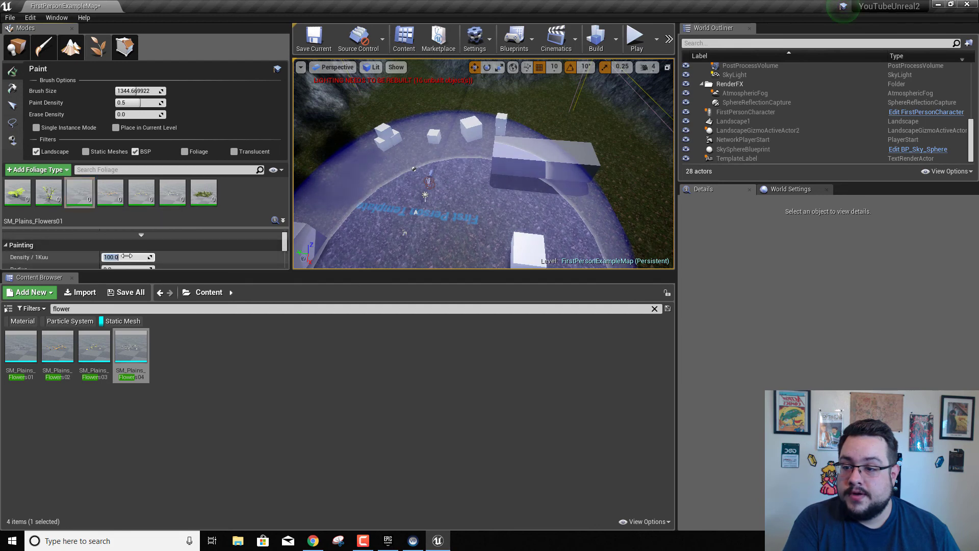
{"action": "type", "text": "254"}
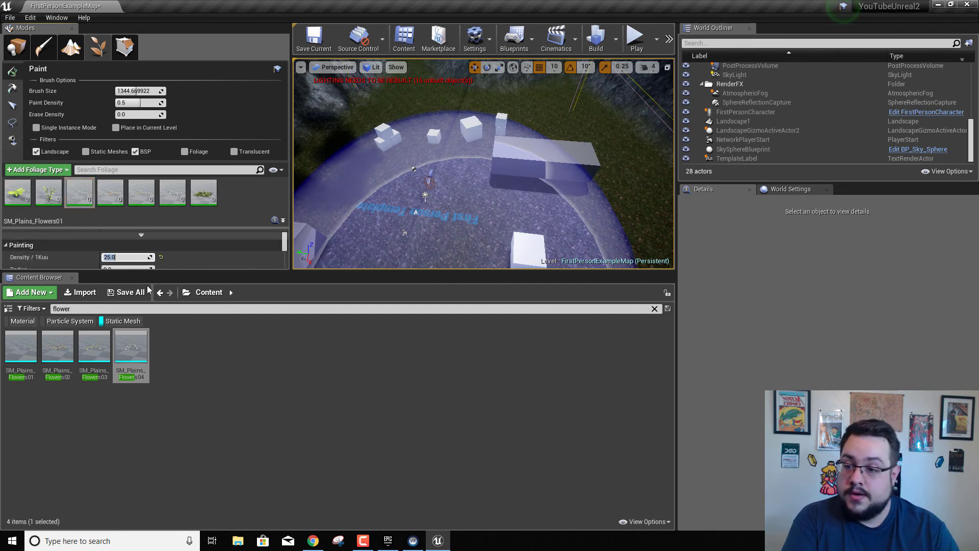
{"action": "left_click", "coordinate": [112, 200]}
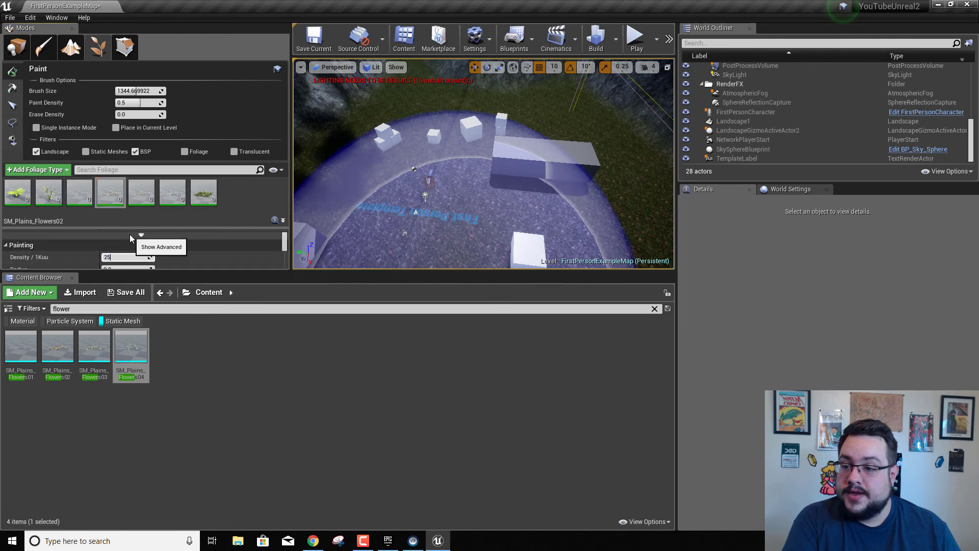
{"action": "left_click", "coordinate": [141, 191]}
{"action": "left_click", "coordinate": [118, 257]}
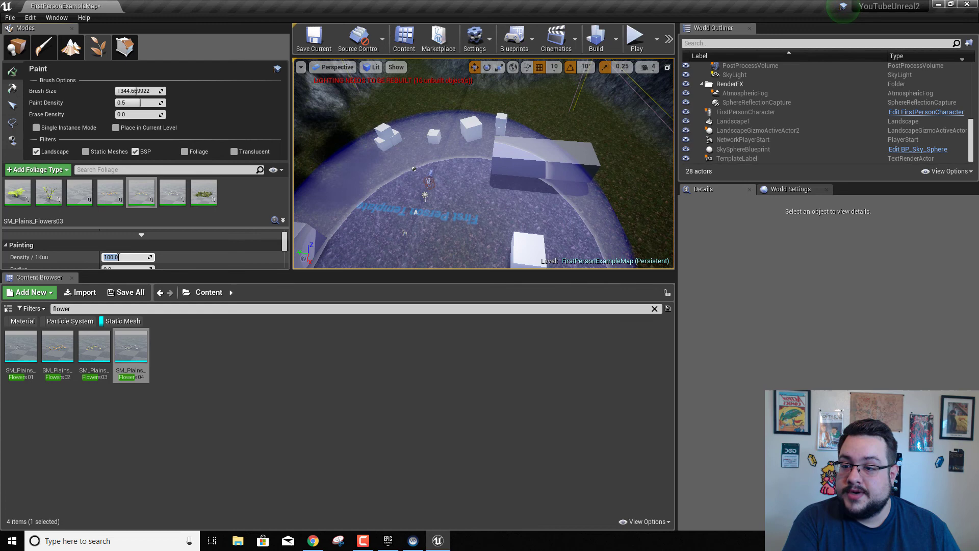
{"action": "type", "text": "25"}
{"action": "left_click", "coordinate": [173, 194]}
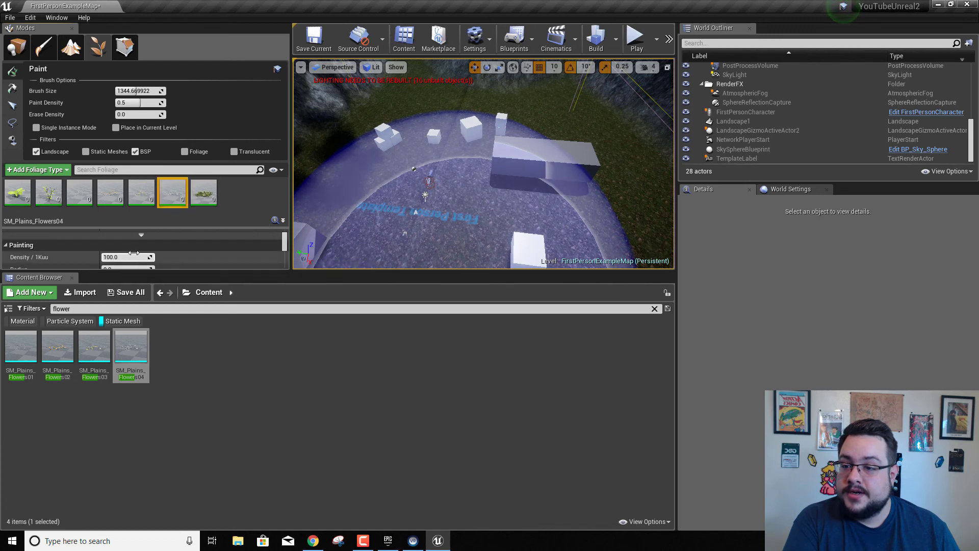
{"action": "left_click", "coordinate": [134, 257]}
{"action": "type", "text": "25"}
{"action": "key", "text": "Return"}
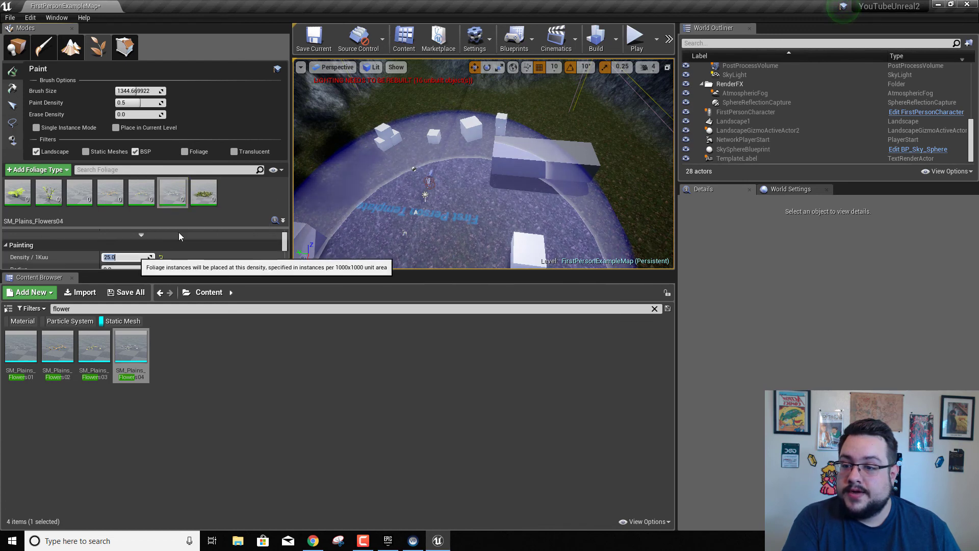
- Paint the grass, ground cover and flower mix onto the open landscape beside the blocks and inspect it up close
{"action": "left_click", "coordinate": [203, 205]}
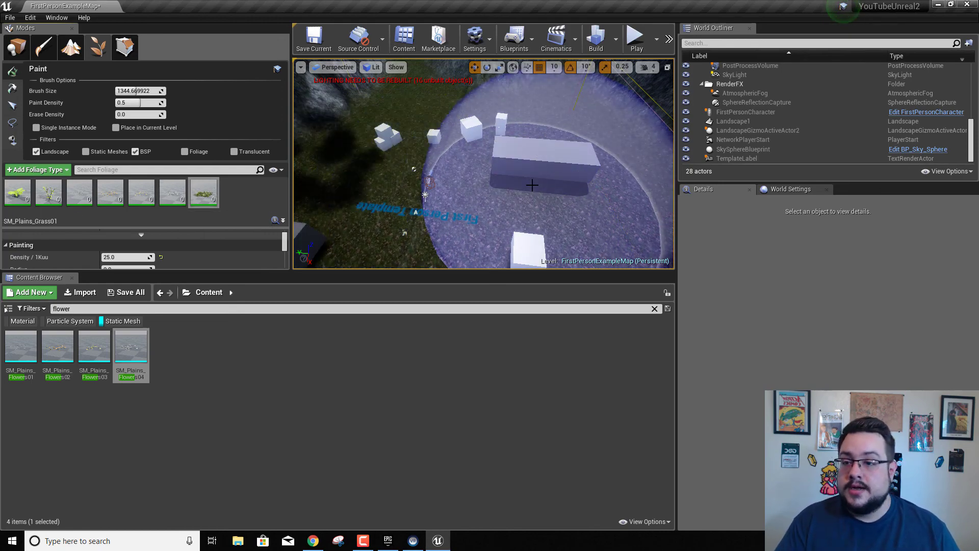
{"action": "right_click_drag", "start_coordinate": [532, 186], "coordinate": [699, 199]}
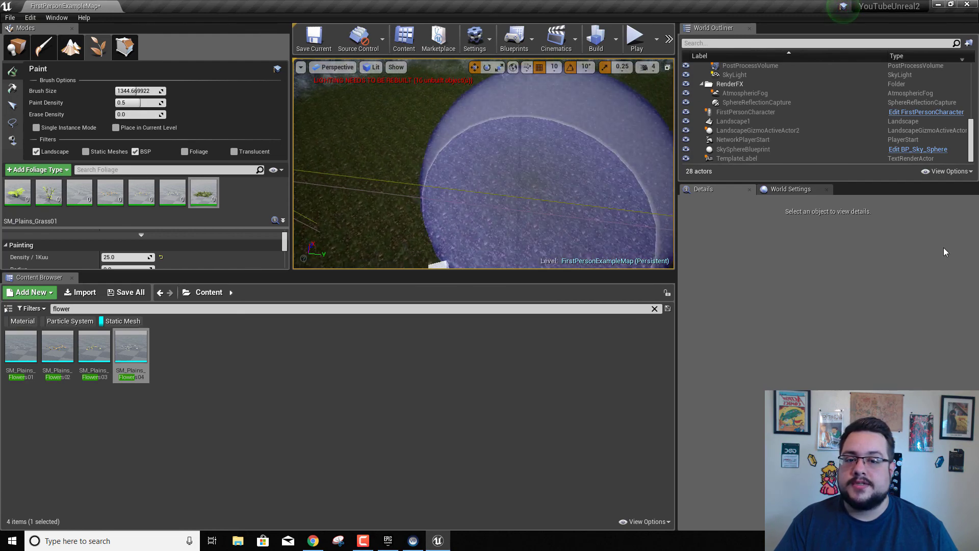
{"action": "left_click", "coordinate": [475, 158]}
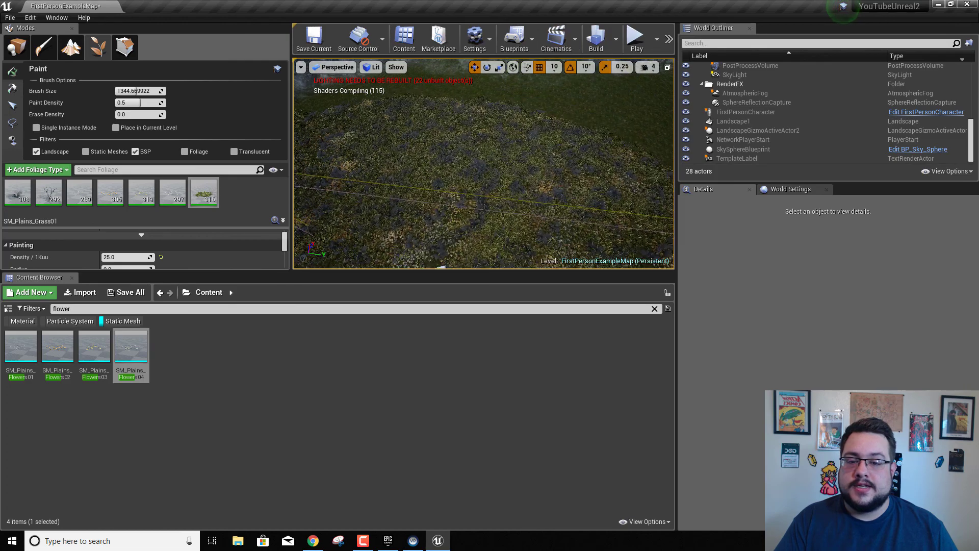
{"action": "key", "text": "w"}
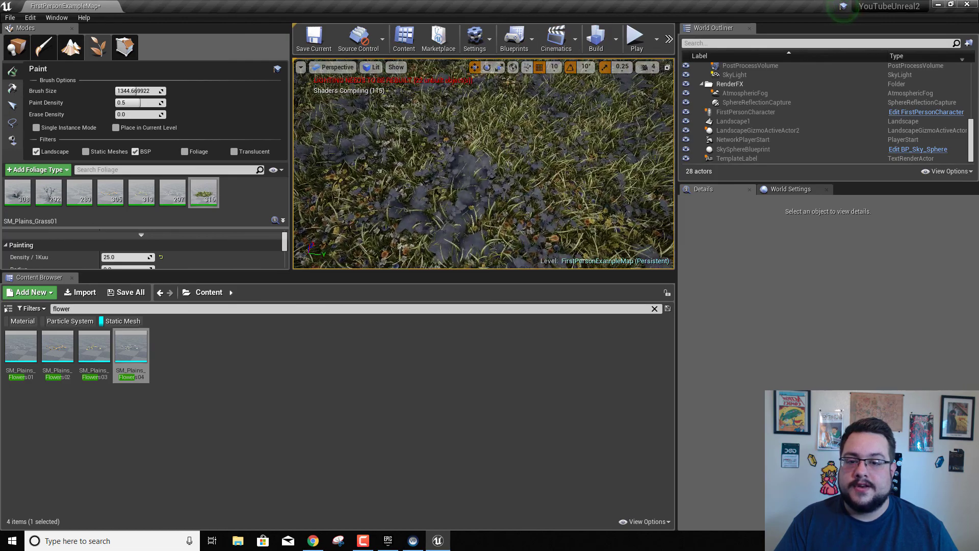
{"action": "right_click_drag", "start_coordinate": [479, 168], "coordinate": [510, 119]}
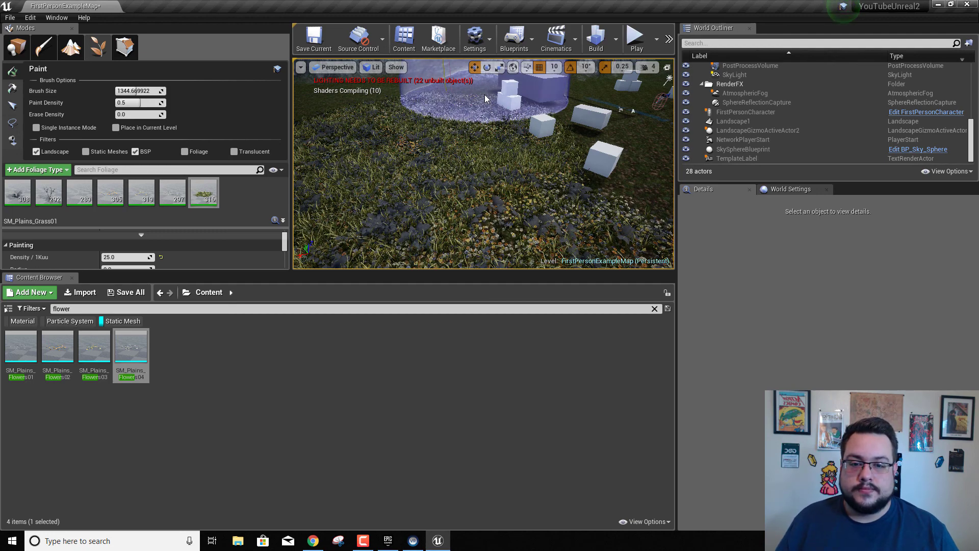
- Play the level, walk through the painted grass, leafy plants and flowers to check their look, and stop playing
{"action": "left_click", "coordinate": [637, 39]}
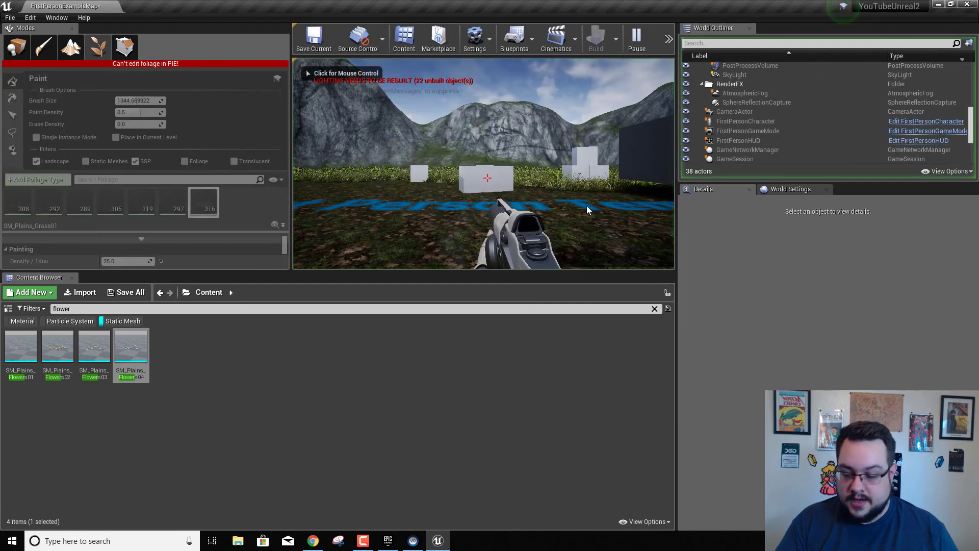
{"action": "key", "text": "w"}
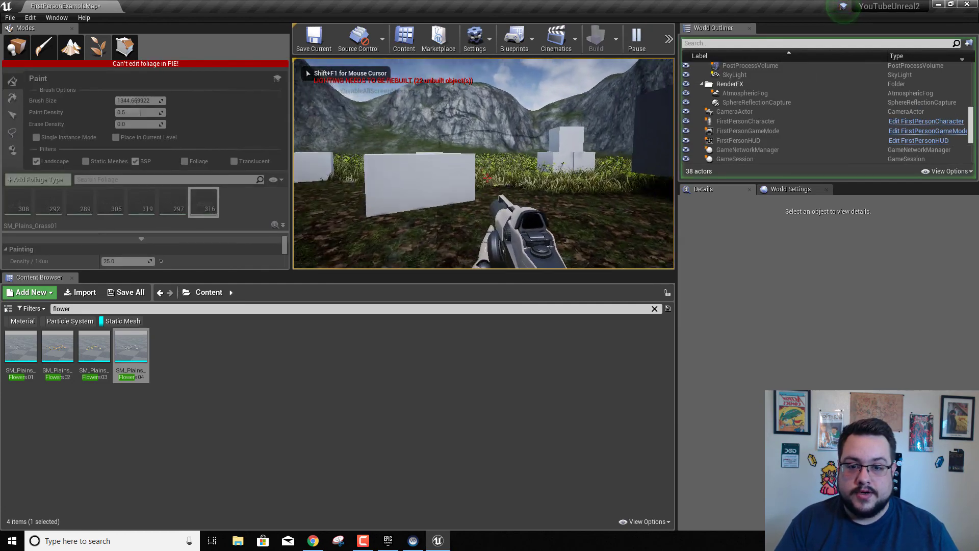
{"action": "key", "text": "w"}
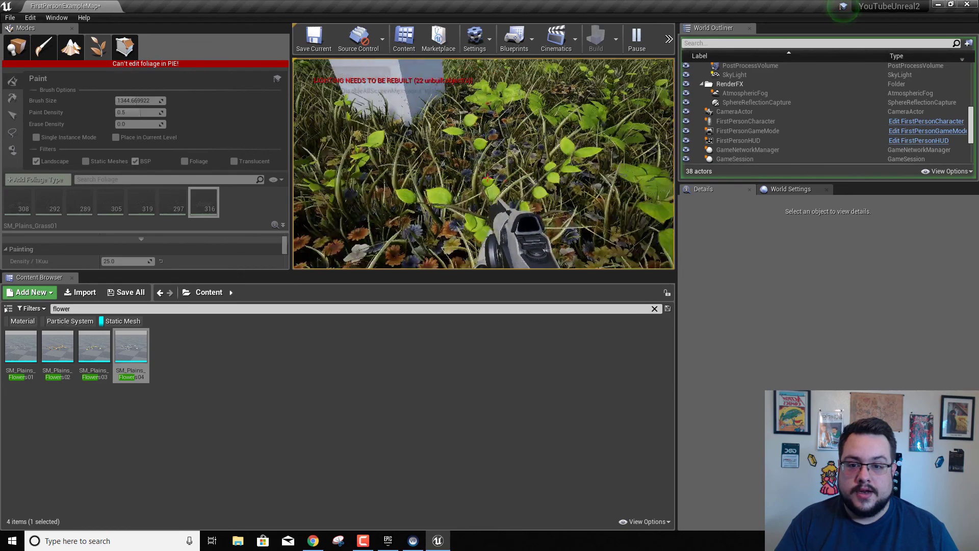
{"action": "key", "text": "w"}
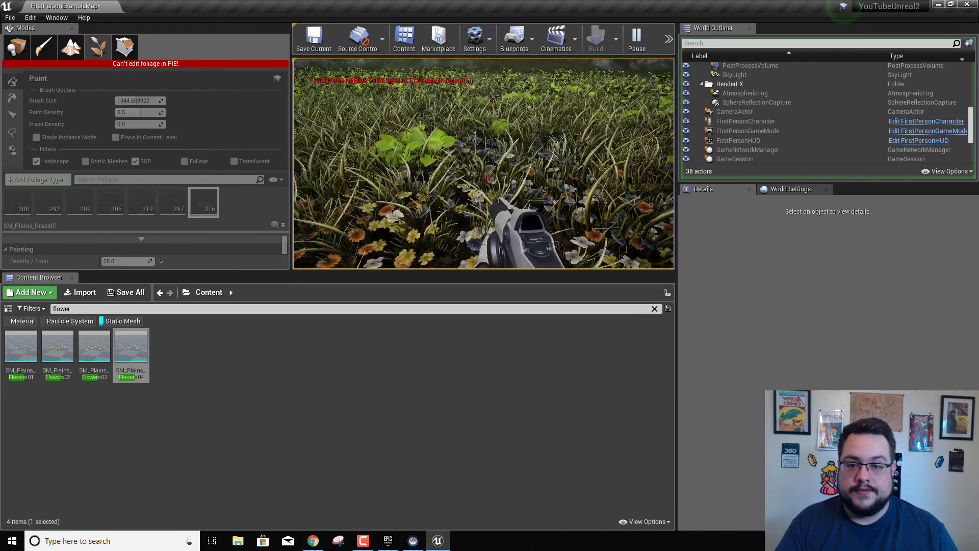
{"action": "key", "text": "w"}
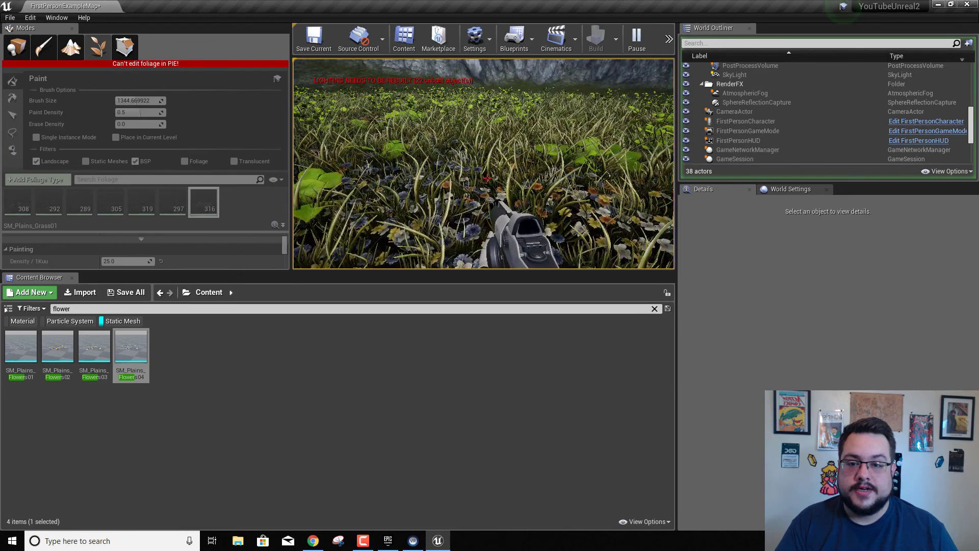
{"action": "key", "text": "w"}
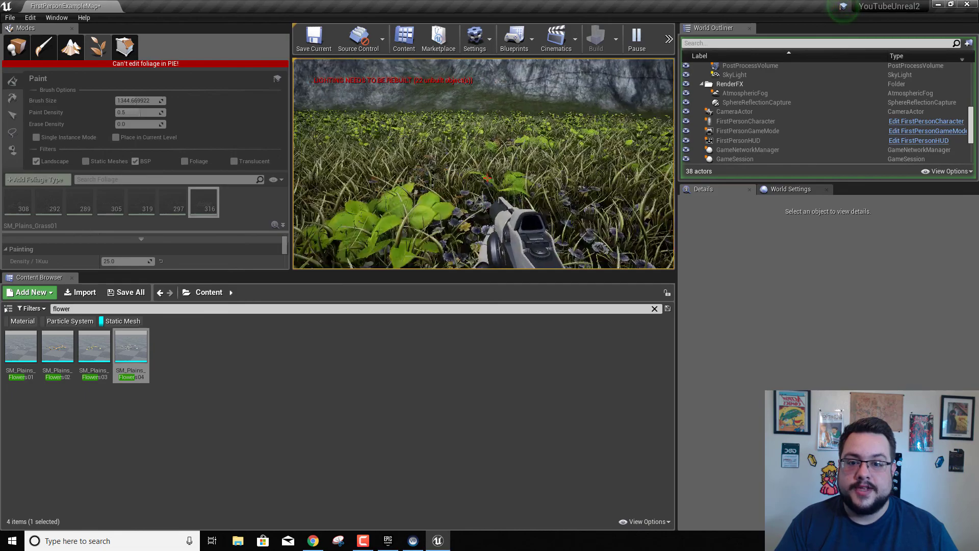
{"action": "key", "text": "s"}
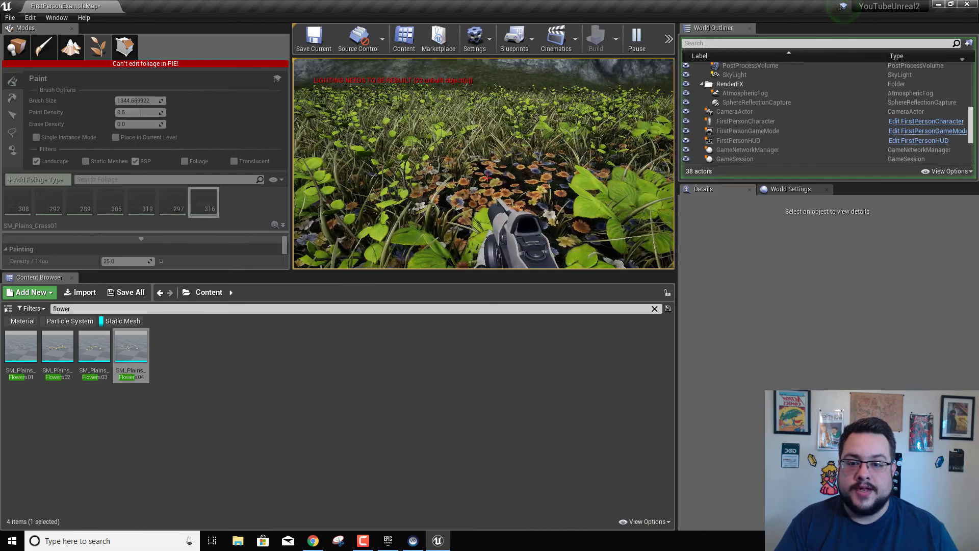
{"action": "key", "text": "w"}
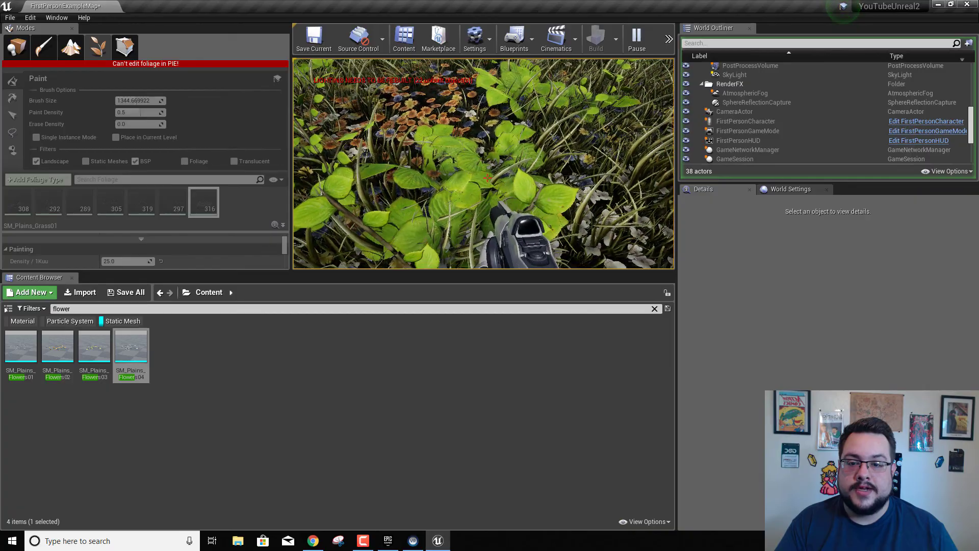
{"action": "key", "text": "w"}
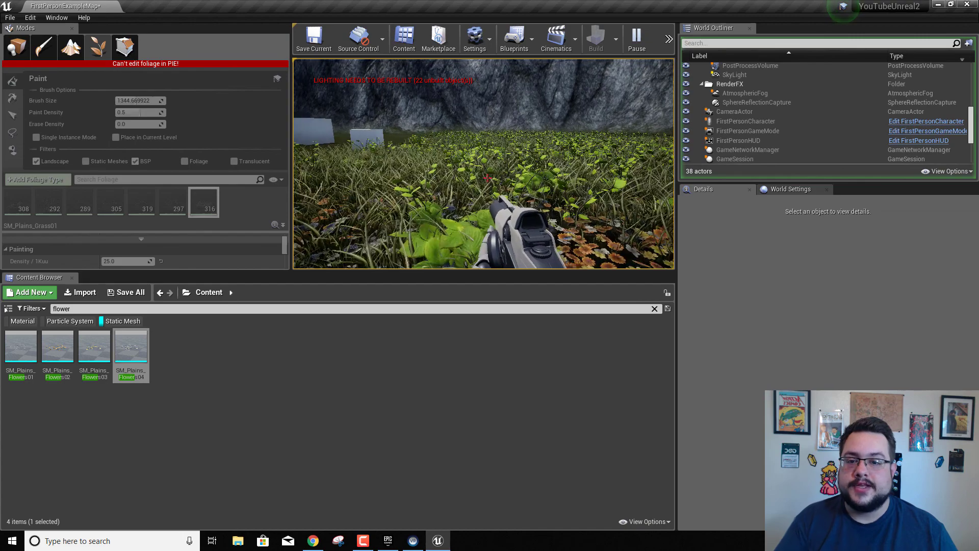
{"action": "key", "text": "Escape"}
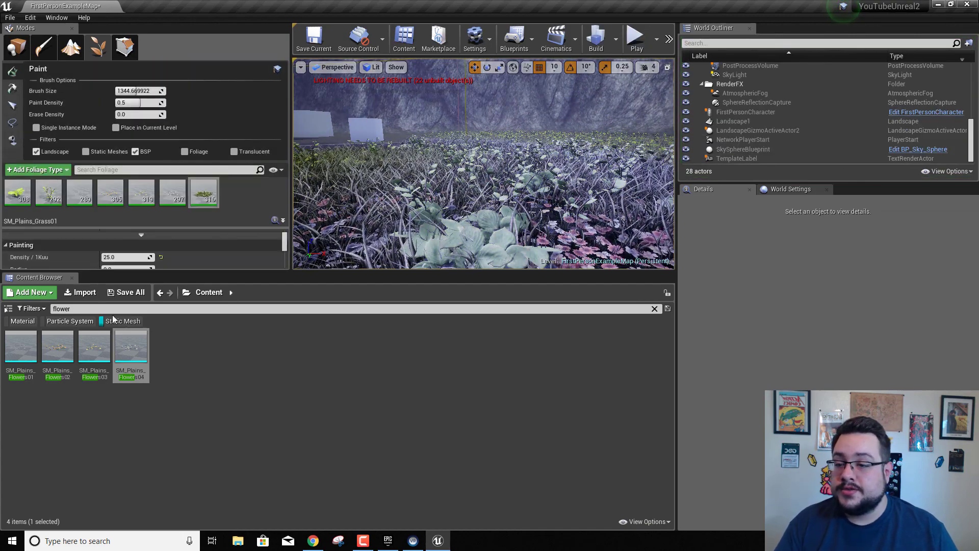
- Search the content for tree meshes and add SM_Cherry_Tree and SM_LV_Soul_Tree01_B as foliage types
{"action": "left_click_drag", "start_coordinate": [107, 310], "coordinate": [1, 297]}
{"action": "type", "text": "trees"}
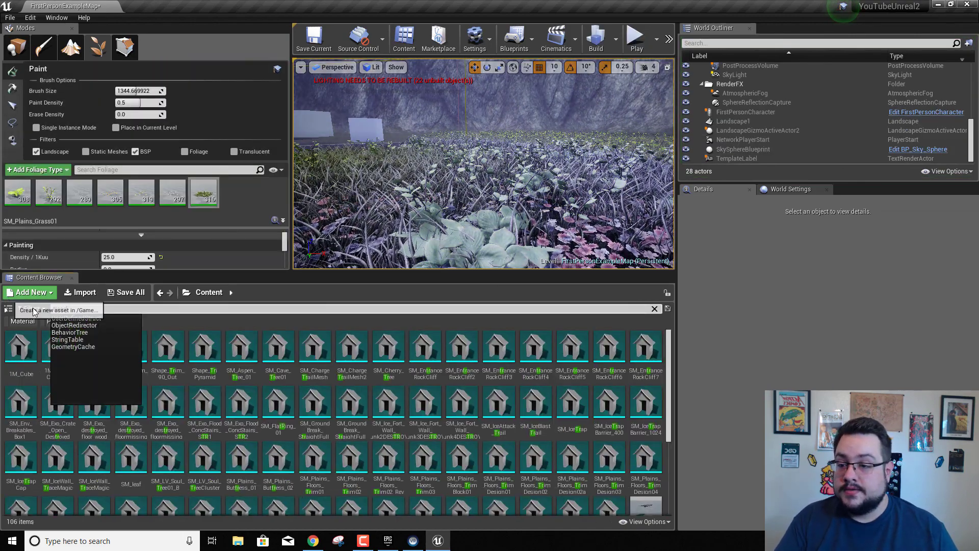
{"action": "key", "text": "BackSpace"}
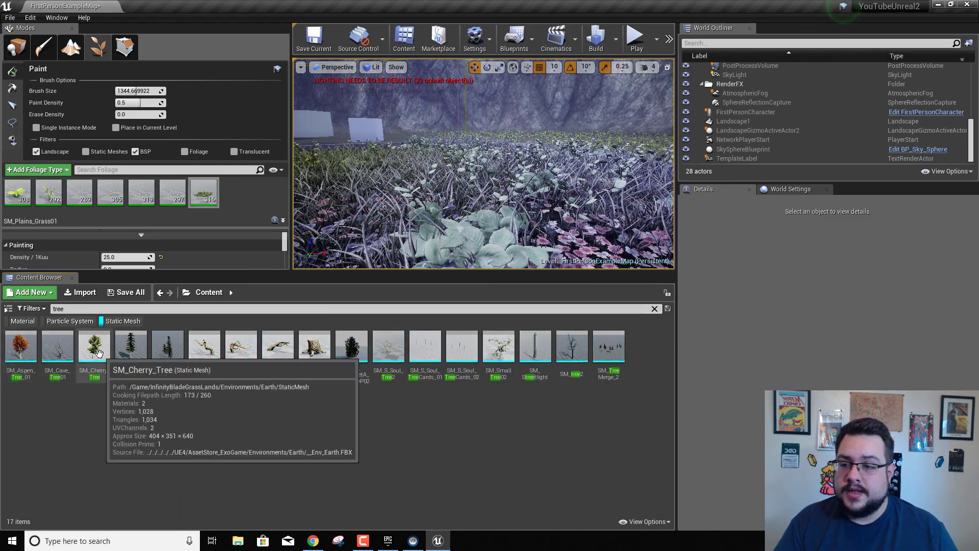
{"action": "left_click_drag", "start_coordinate": [99, 352], "coordinate": [205, 223]}
{"action": "mouse_move", "coordinate": [263, 187]}
{"action": "left_mouse_down"}
{"action": "mouse_move", "coordinate": [262, 210]}
{"action": "mouse_move", "coordinate": [247, 194]}
{"action": "left_mouse_up"}
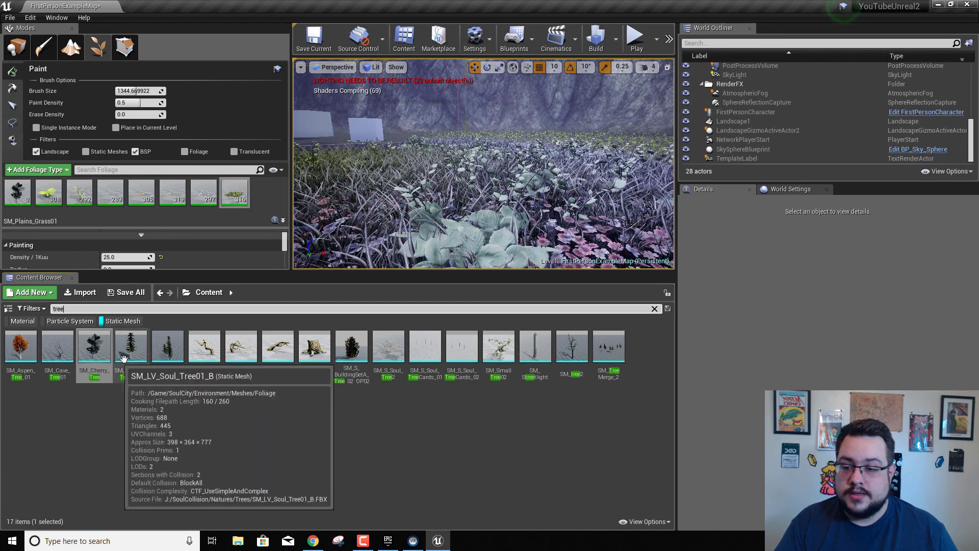
{"action": "left_click_drag", "start_coordinate": [128, 351], "coordinate": [183, 308]}
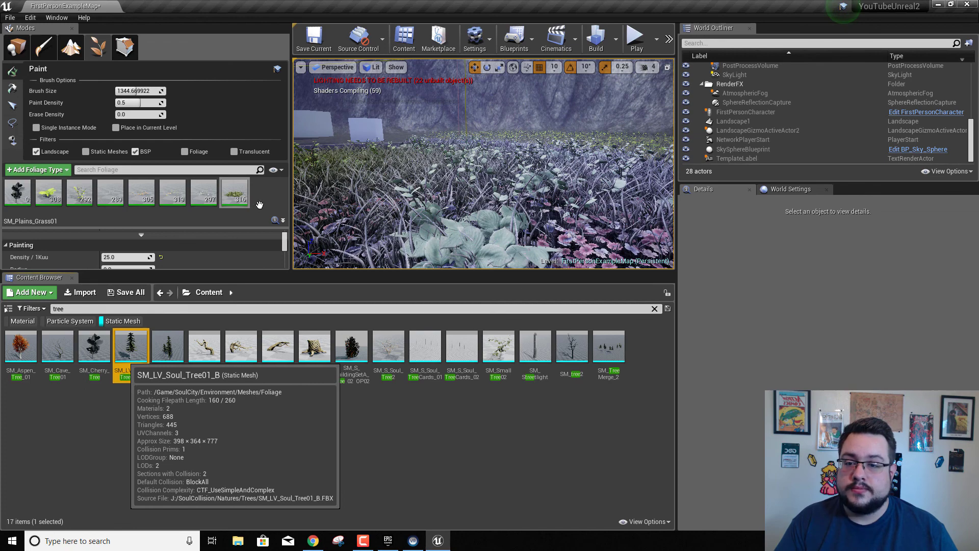
{"action": "left_click_drag", "start_coordinate": [259, 205], "coordinate": [261, 209]}
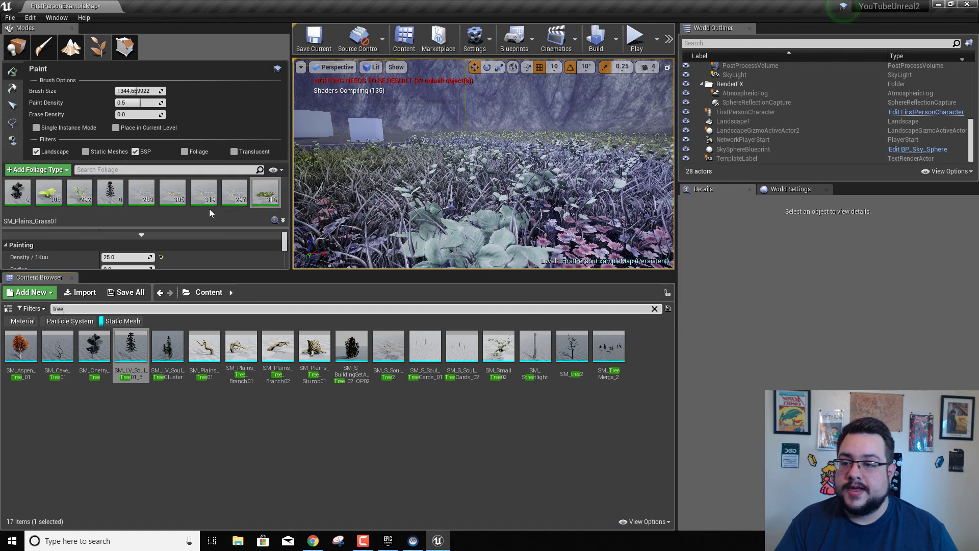
- Set the painting density of the SM_Cherry_Tree and SM_LV_Soul_Tree01_B foliage types to 25 per 1Kuu each
{"action": "left_click", "coordinate": [48, 193]}
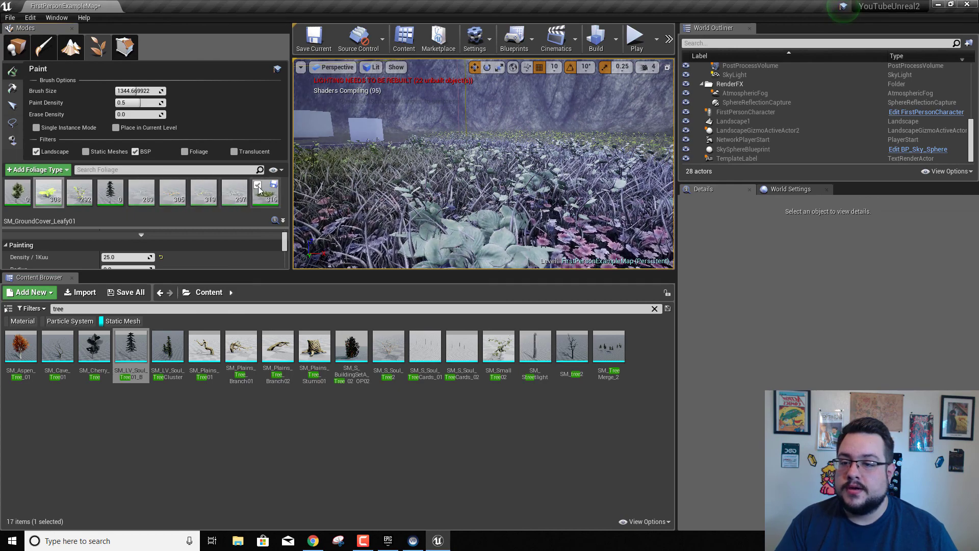
{"action": "left_click", "coordinate": [18, 193]}
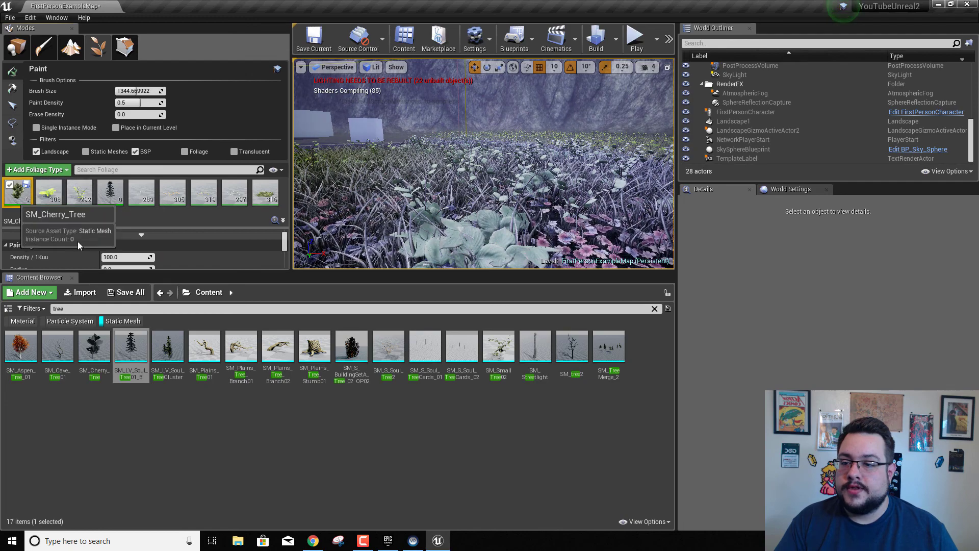
{"action": "type", "text": "25"}
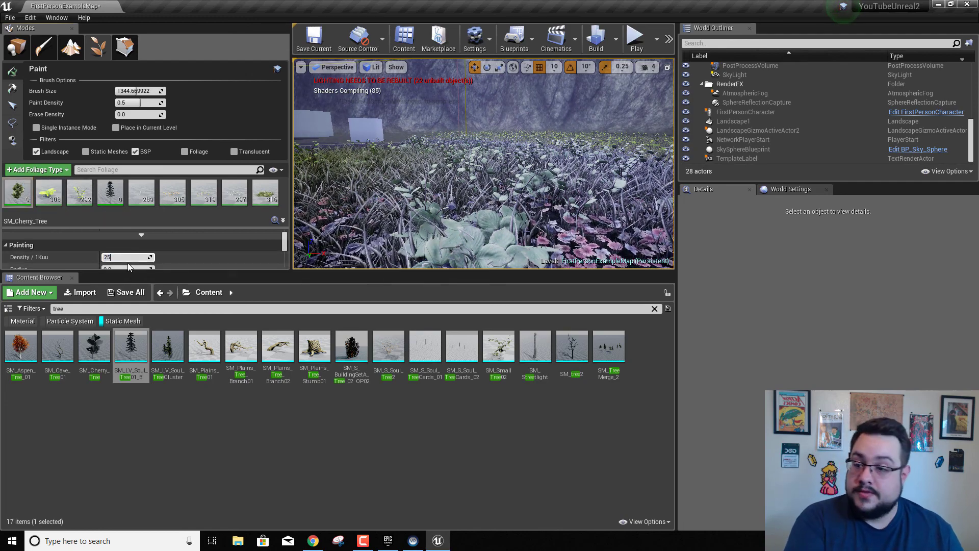
{"action": "key", "text": "Return"}
{"action": "left_click", "coordinate": [108, 198]}
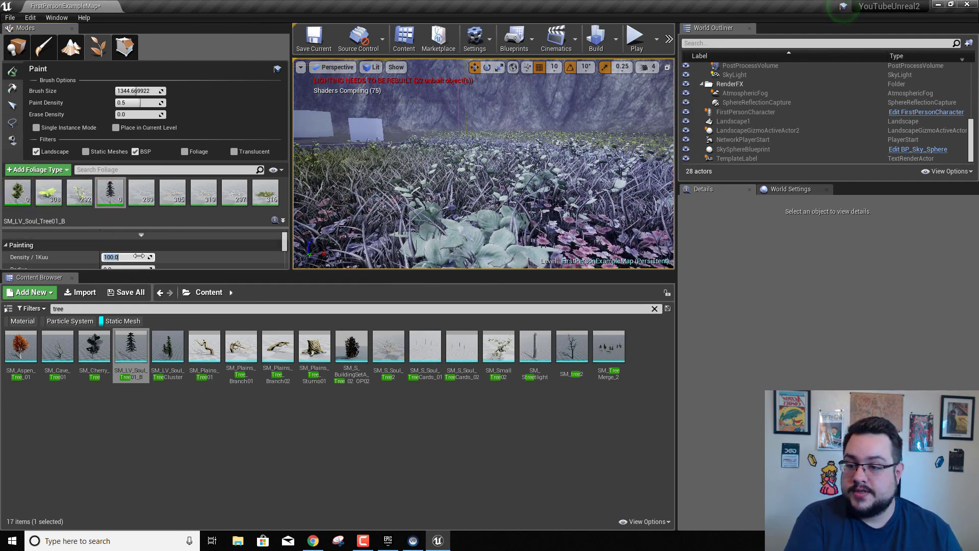
- Paint a dense band of SM_Cherry_Tree and SM_LV_Soul_Tree01_B trees between the painted ground foliage and the cliffs
{"action": "scroll", "coordinate": [530, 182], "scroll_direction": "down", "scroll_amount": 10}
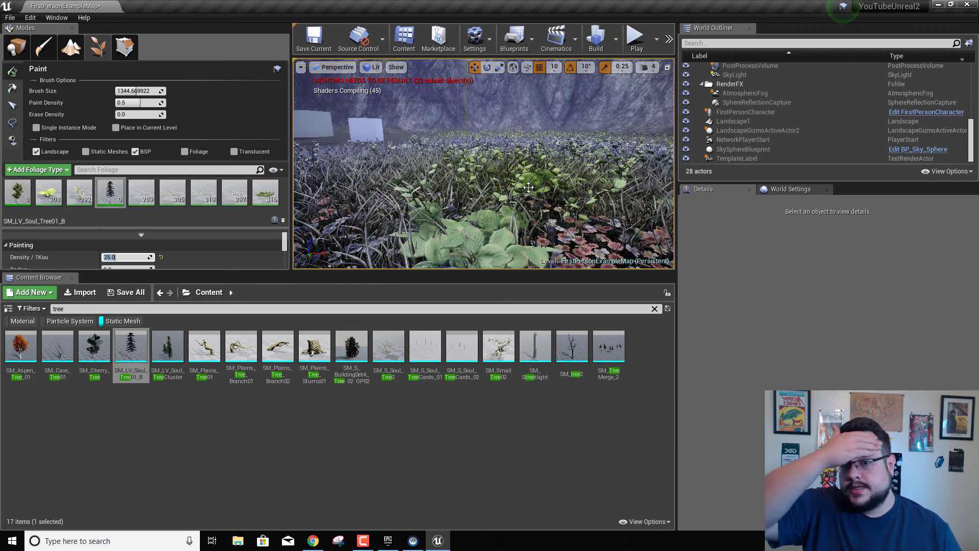
{"action": "mouse_move", "coordinate": [516, 126]}
{"action": "right_mouse_down"}
{"action": "mouse_move", "coordinate": [500, 131]}
{"action": "mouse_move", "coordinate": [502, 179]}
{"action": "right_mouse_up"}
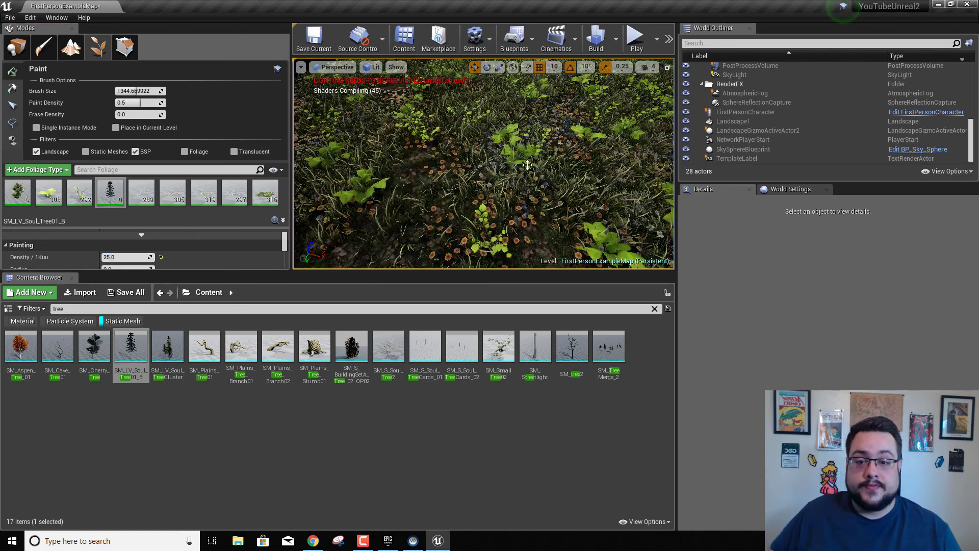
{"action": "scroll", "coordinate": [516, 125], "scroll_direction": "down", "scroll_amount": 10}
{"action": "mouse_move", "coordinate": [515, 125]}
{"action": "right_mouse_down"}
{"action": "mouse_move", "coordinate": [500, 90]}
{"action": "mouse_move", "coordinate": [446, 74]}
{"action": "right_mouse_up"}
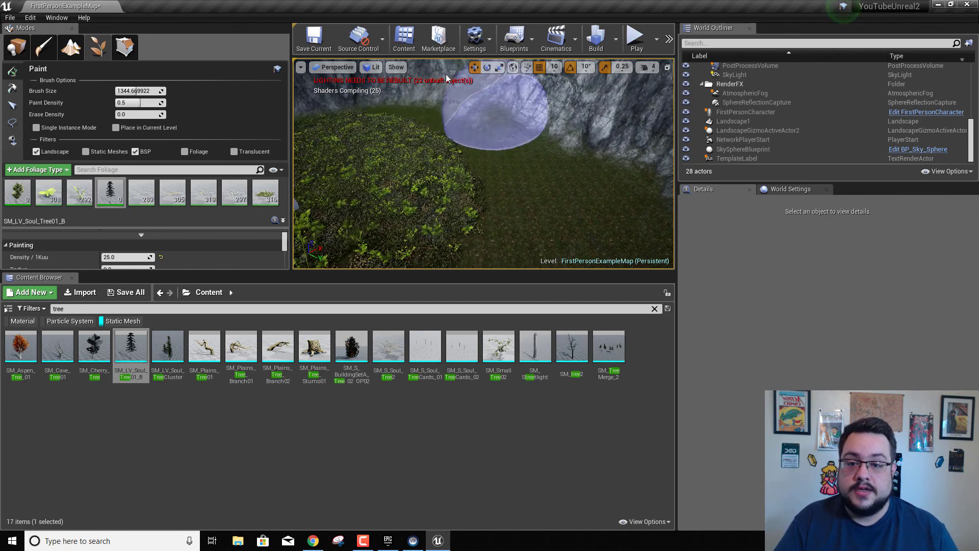
{"action": "mouse_move", "coordinate": [420, 81]}
{"action": "left_mouse_down"}
{"action": "mouse_move", "coordinate": [579, 171]}
{"action": "mouse_move", "coordinate": [470, 175]}
{"action": "mouse_move", "coordinate": [391, 154]}
{"action": "left_mouse_up"}
{"action": "mouse_move", "coordinate": [391, 153]}
{"action": "right_mouse_down"}
{"action": "mouse_move", "coordinate": [377, 138]}
{"action": "mouse_move", "coordinate": [391, 154]}
{"action": "right_mouse_up"}
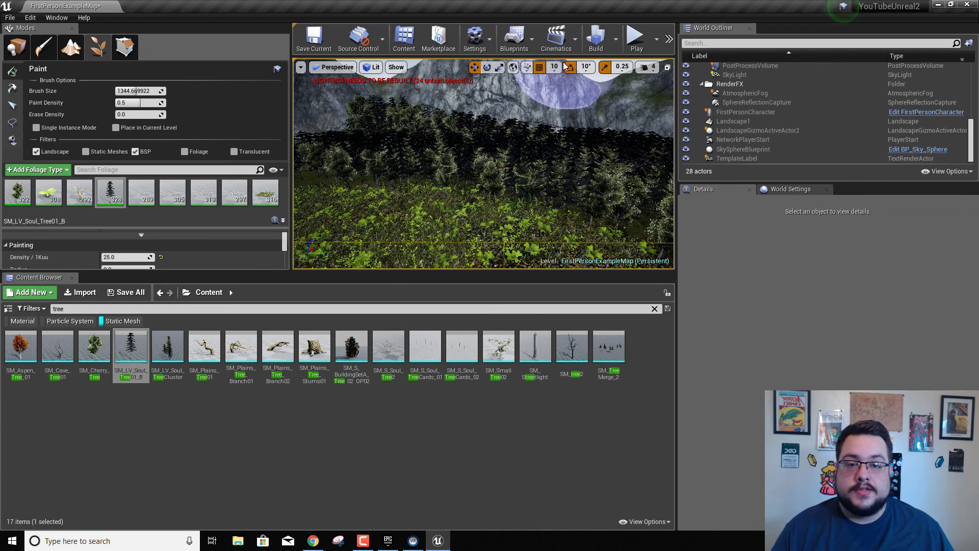
- Play the level, walk up to the mixed tree line to check its look, and stop playing
{"action": "left_click", "coordinate": [635, 38]}
{"action": "key", "text": "w"}
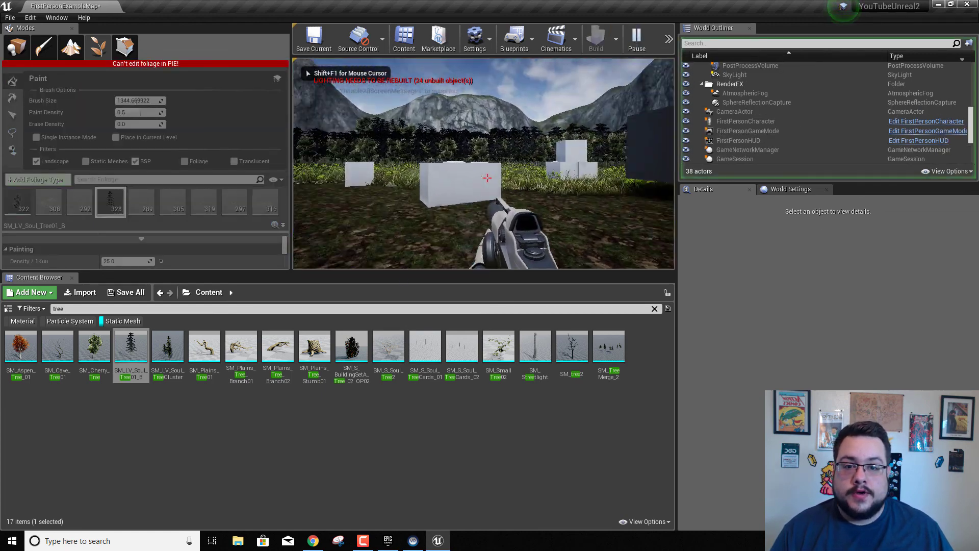
{"action": "key", "text": "w"}
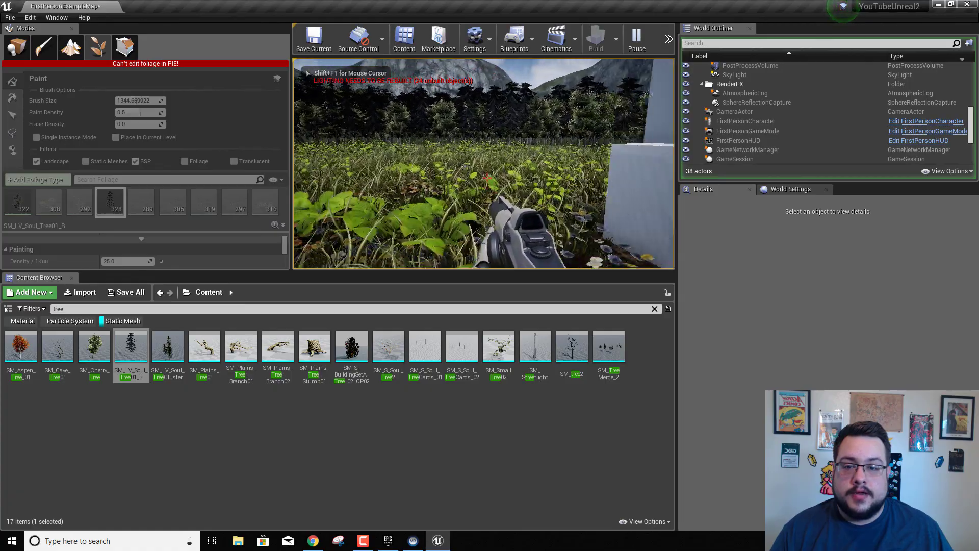
{"action": "key", "text": "w"}
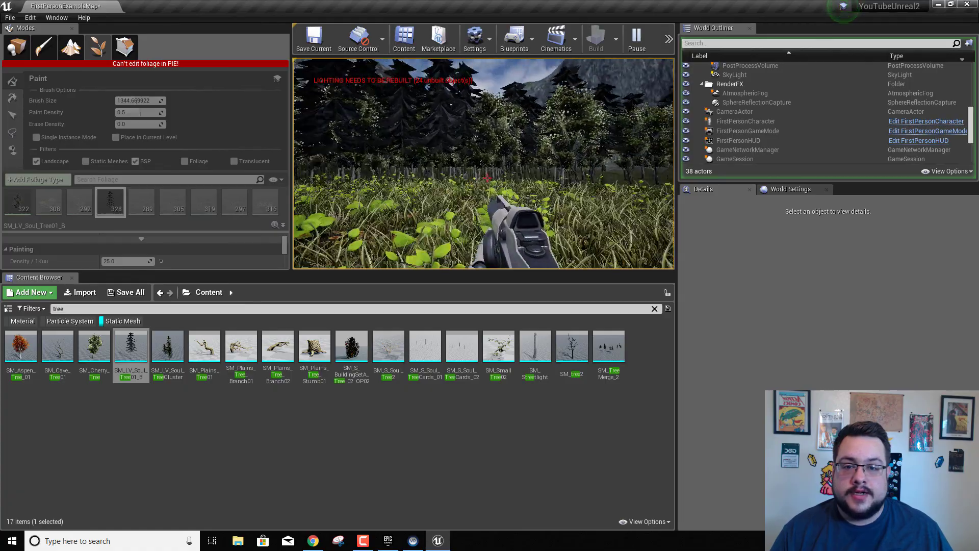
{"action": "key", "text": "w"}
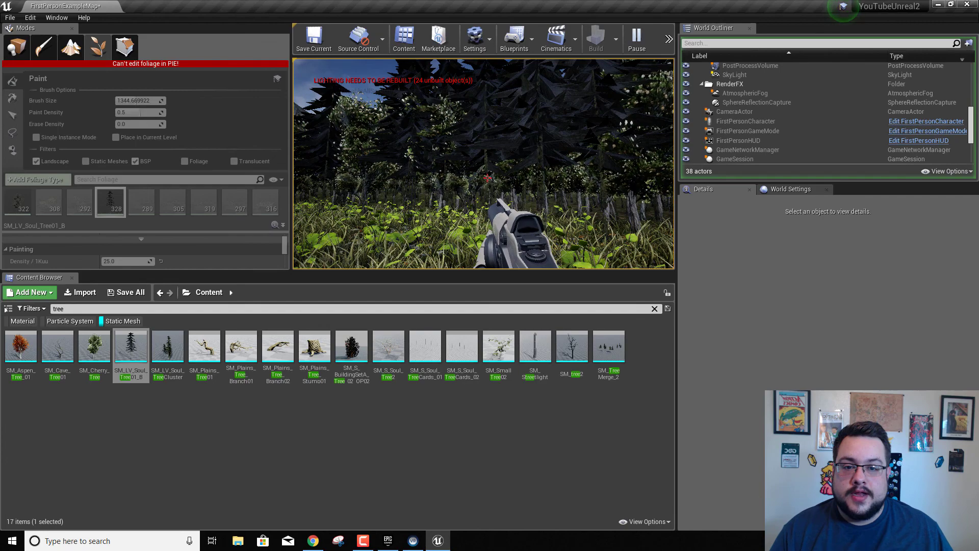
{"action": "key", "text": "w"}
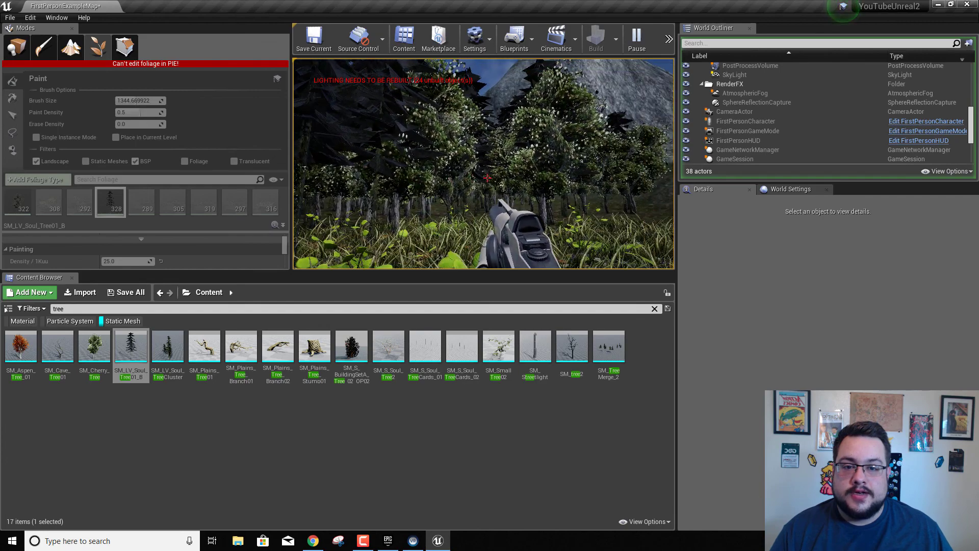
{"action": "key", "text": "w"}
{"action": "key", "text": "w"}
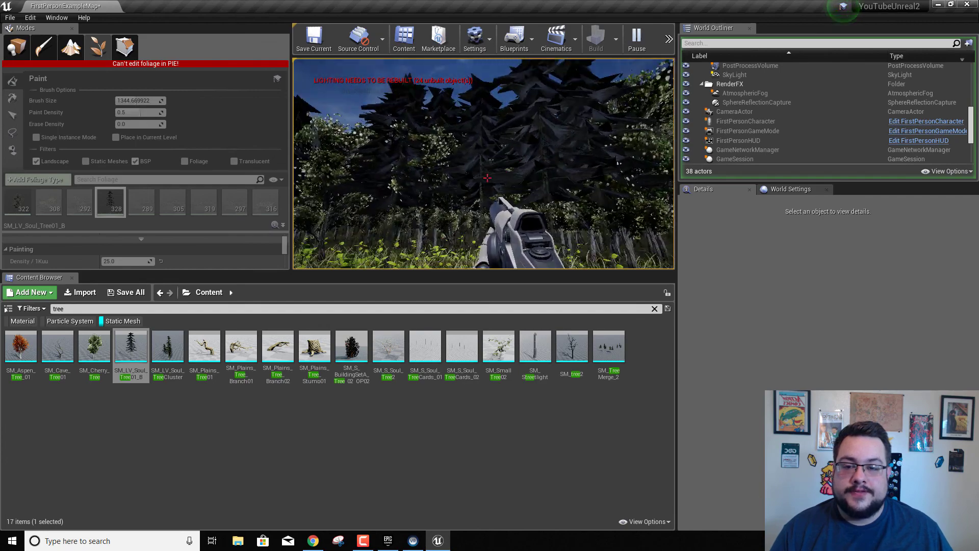
{"action": "key", "text": "Escape"}
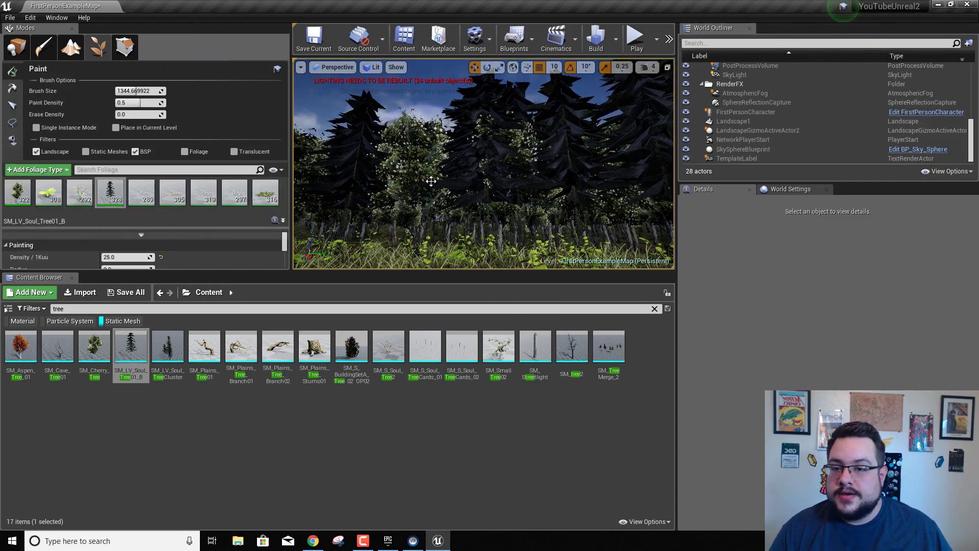
- Erase all the SM_LV_Soul_Tree01_B trees from the painted forest while keeping the cherry trees
{"action": "mouse_move", "coordinate": [438, 168]}
{"action": "right_mouse_down"}
{"action": "mouse_move", "coordinate": [440, 225]}
{"action": "mouse_move", "coordinate": [448, 166]}
{"action": "right_mouse_up"}
{"action": "key", "text": "ctrl+z"}
{"action": "key", "text": "s"}
{"action": "right_click_drag", "start_coordinate": [387, 217], "coordinate": [388, 212]}
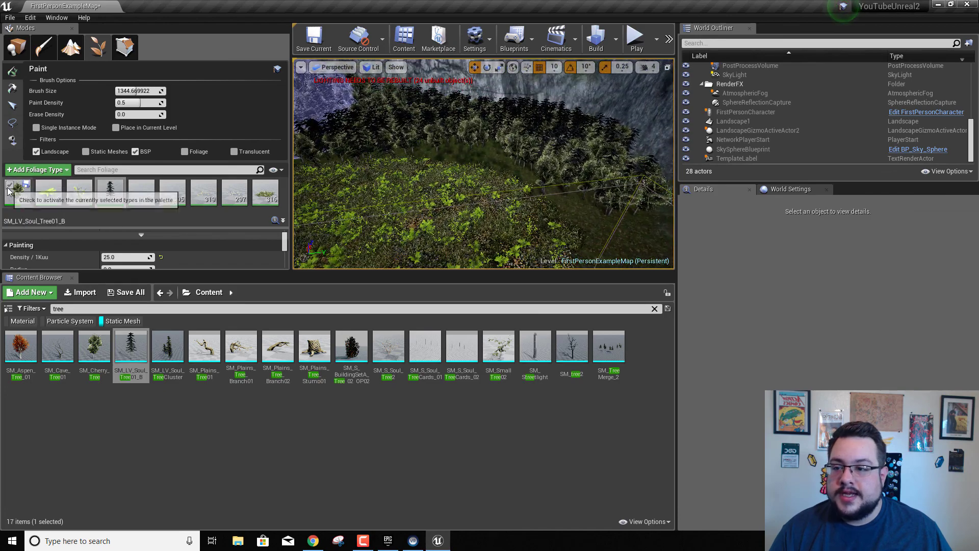
{"action": "mouse_move", "coordinate": [490, 176]}
{"action": "left_mouse_down", "text": "shift"}
{"action": "mouse_move", "coordinate": [574, 164]}
{"action": "mouse_move", "coordinate": [601, 197]}
{"action": "mouse_move", "coordinate": [360, 152]}
{"action": "mouse_move", "coordinate": [472, 127]}
{"action": "left_mouse_up", "text": "shift"}
{"action": "right_click_drag", "start_coordinate": [428, 143], "coordinate": [429, 128]}
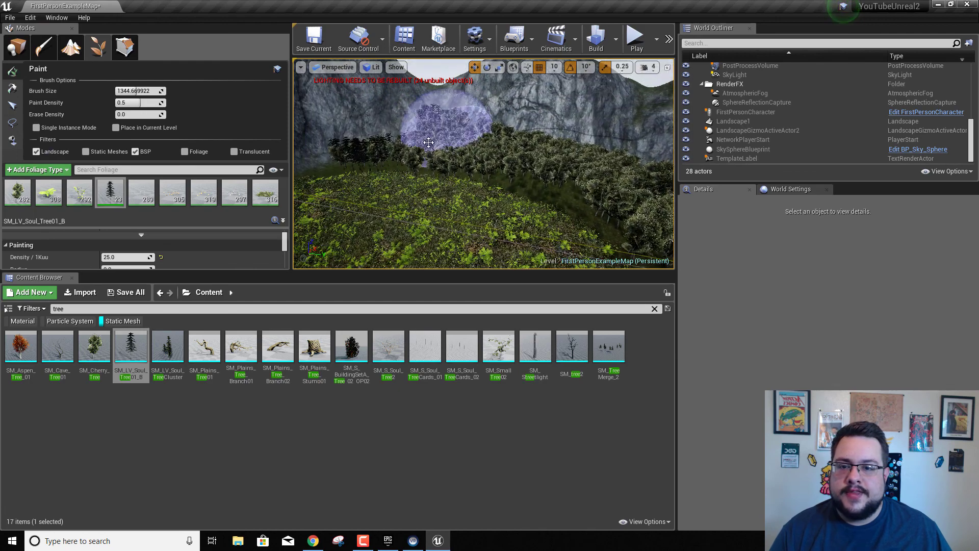
{"action": "mouse_move", "coordinate": [439, 122]}
{"action": "left_mouse_down", "text": "shift"}
{"action": "mouse_move", "coordinate": [325, 156]}
{"action": "mouse_move", "coordinate": [582, 176]}
{"action": "left_mouse_up", "text": "shift"}
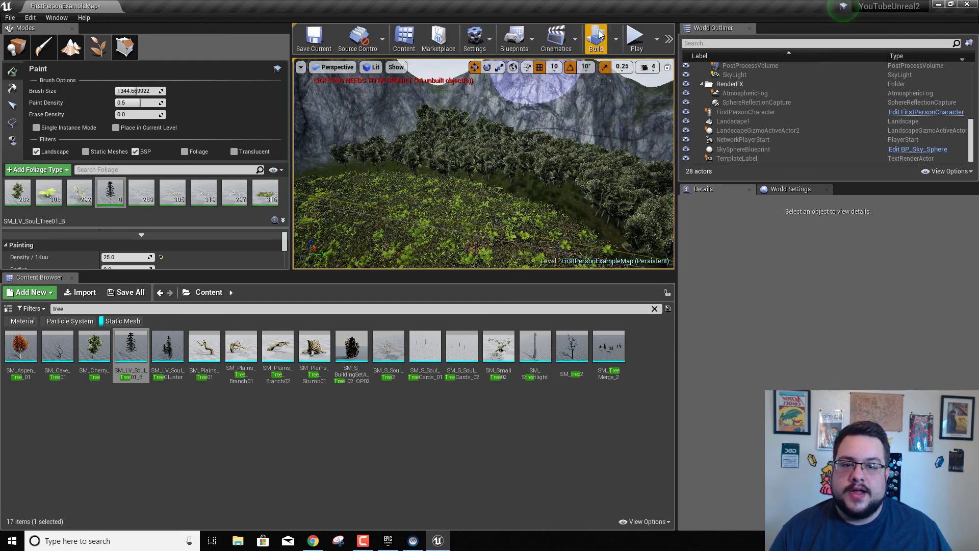
- Play the level again, walk through the cherry tree forest and the surrounding grass, and stop playing
{"action": "left_click", "coordinate": [641, 38]}
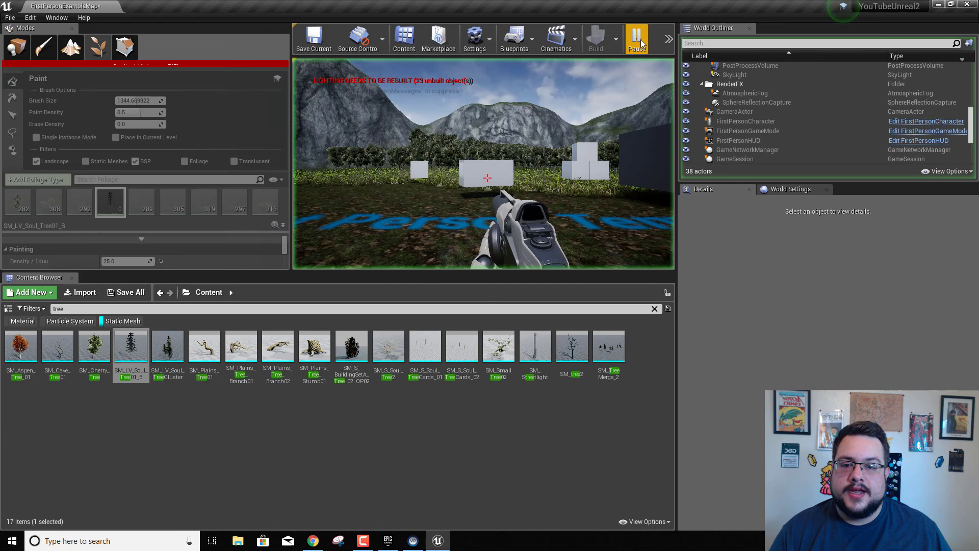
{"action": "left_click", "coordinate": [549, 176]}
{"action": "key", "text": "w"}
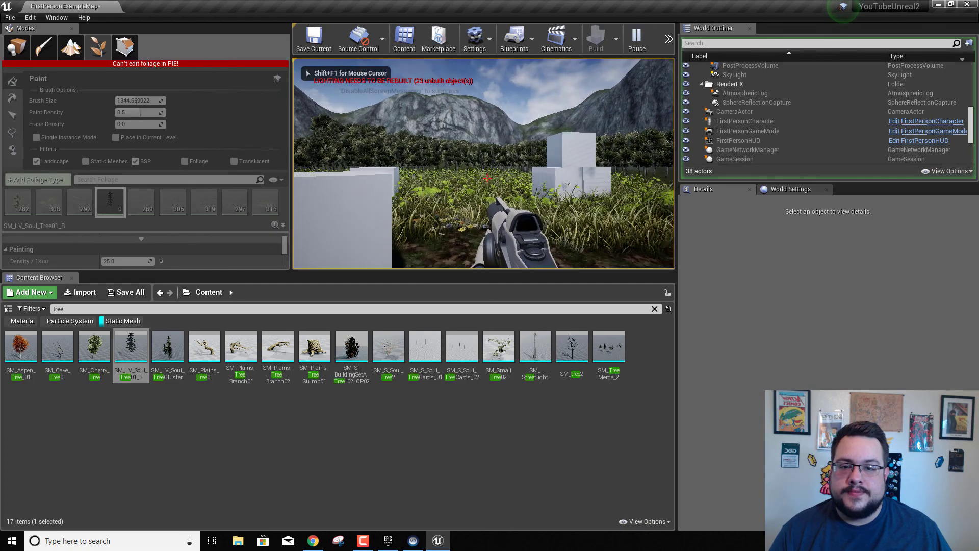
{"action": "key", "text": "w"}
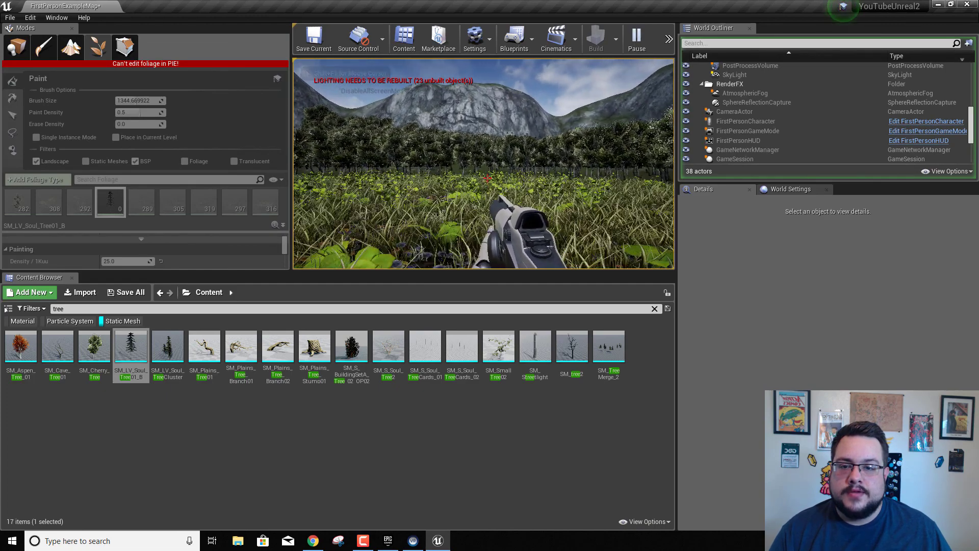
{"action": "key", "text": "w"}
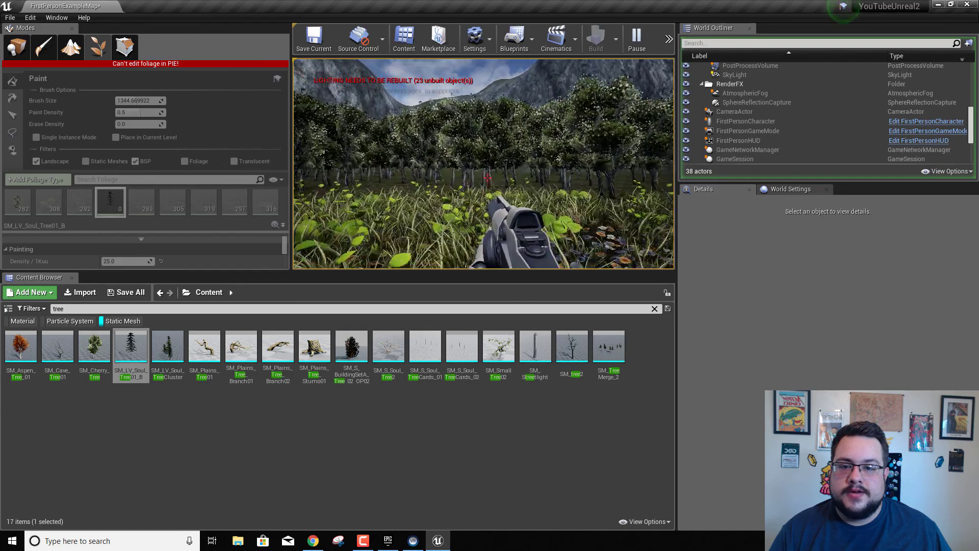
{"action": "key", "text": "w"}
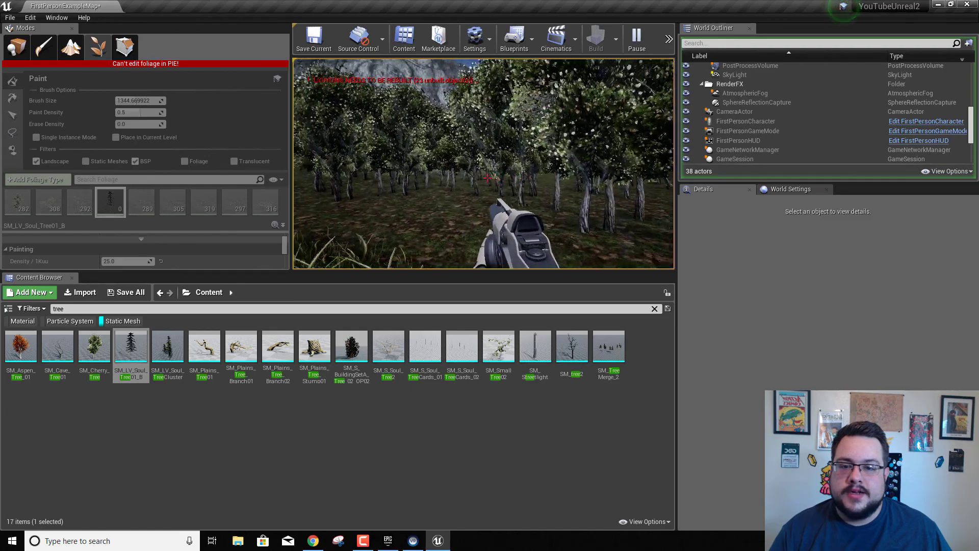
{"action": "key", "text": "w"}
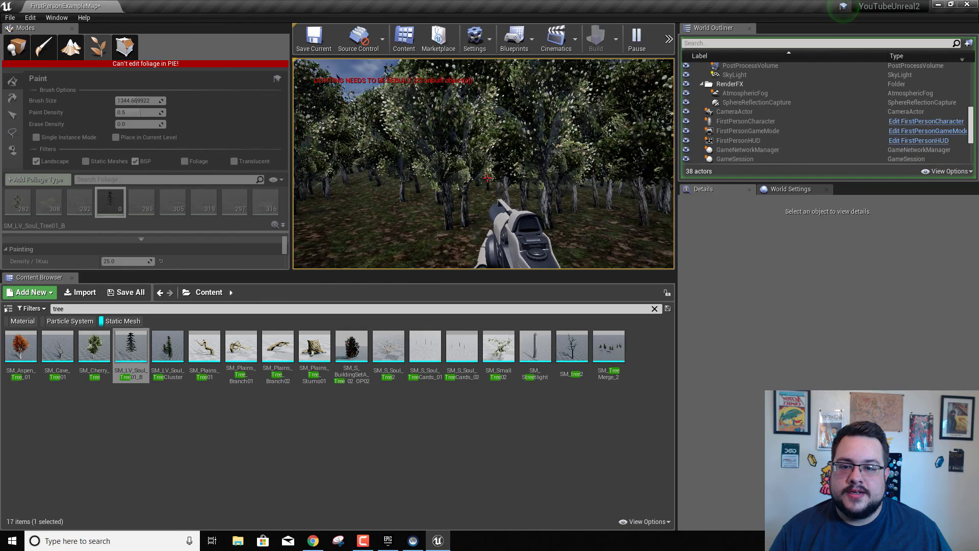
{"action": "key", "text": "w"}
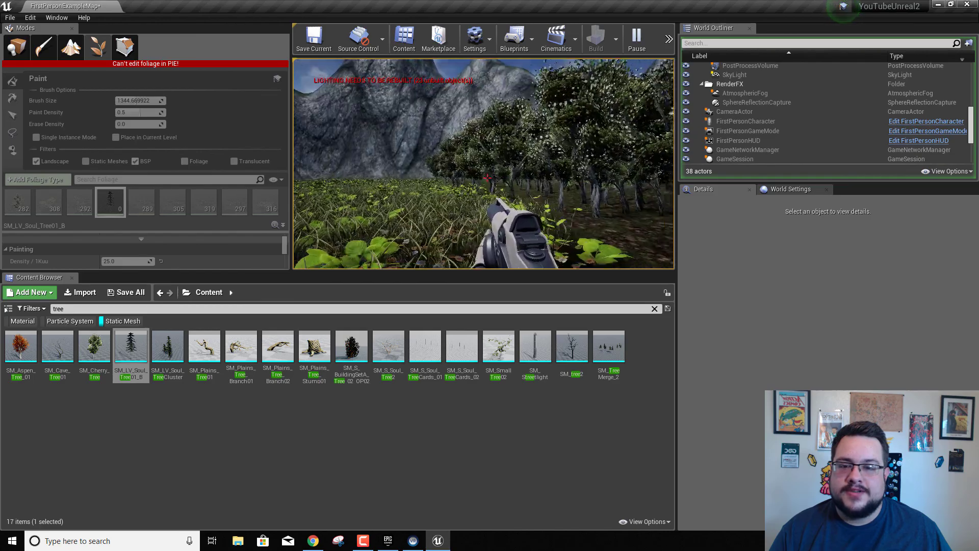
{"action": "key", "text": "w"}
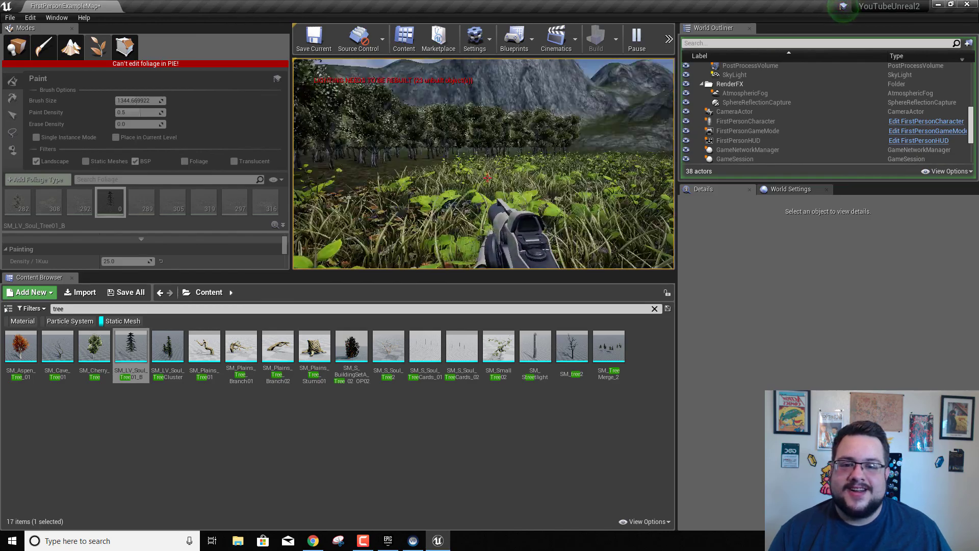
{"action": "key", "text": "Escape"}
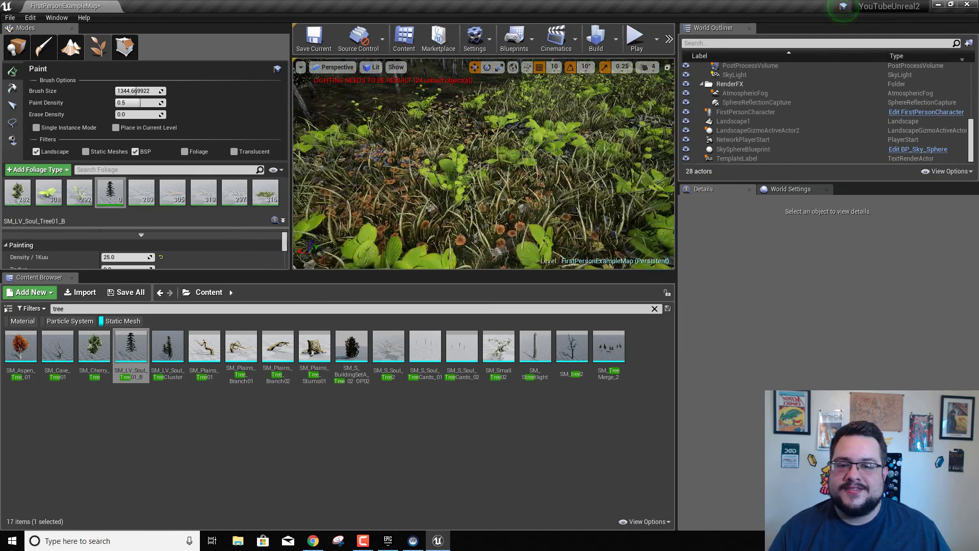
- Paint the grass, ground cover and flower mix over the bare landscape around and beneath the cherry trees, without adding more trees
{"action": "key", "text": "s"}
{"action": "right_click_drag", "start_coordinate": [484, 164], "coordinate": [472, 141]}
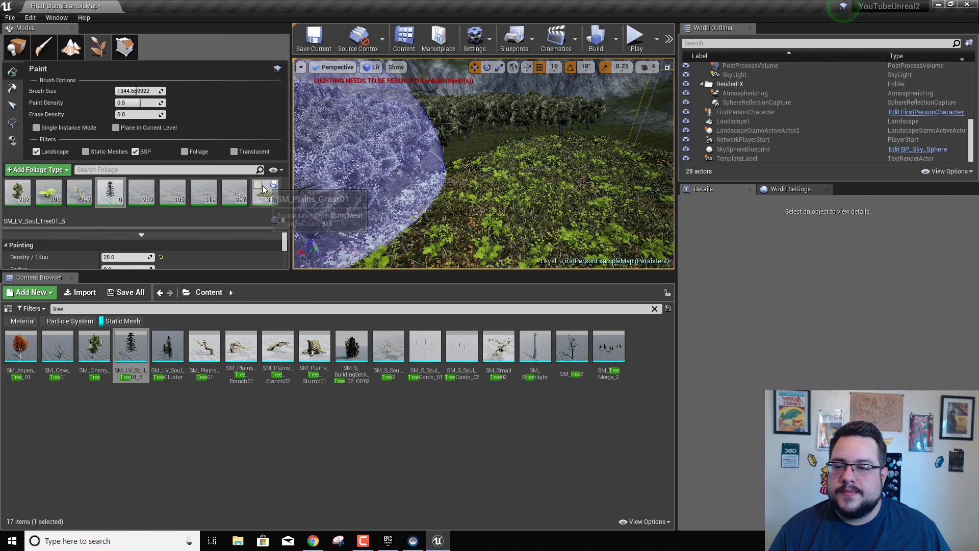
{"action": "mouse_move", "coordinate": [566, 179]}
{"action": "right_mouse_down"}
{"action": "mouse_move", "coordinate": [572, 209]}
{"action": "mouse_move", "coordinate": [530, 183]}
{"action": "mouse_move", "coordinate": [515, 148]}
{"action": "mouse_move", "coordinate": [542, 122]}
{"action": "right_mouse_up"}
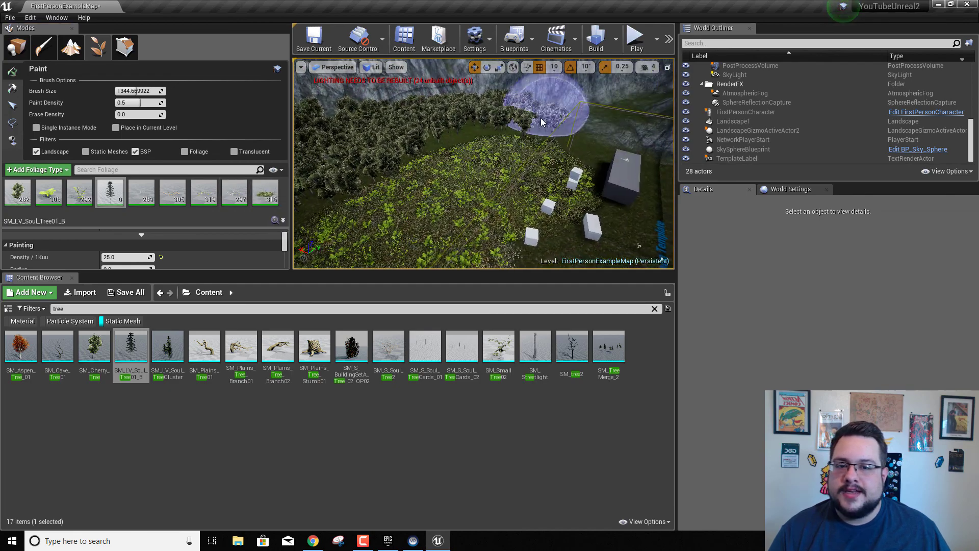
{"action": "mouse_move", "coordinate": [521, 124]}
{"action": "left_mouse_down"}
{"action": "mouse_move", "coordinate": [328, 157]}
{"action": "mouse_move", "coordinate": [317, 176]}
{"action": "left_mouse_up"}
{"action": "right_click_drag", "start_coordinate": [317, 176], "coordinate": [294, 178]}
{"action": "left_click_drag", "start_coordinate": [454, 121], "coordinate": [344, 166]}
{"action": "mouse_move", "coordinate": [344, 165]}
{"action": "right_mouse_down"}
{"action": "mouse_move", "coordinate": [423, 179]}
{"action": "mouse_move", "coordinate": [509, 120]}
{"action": "right_mouse_up"}
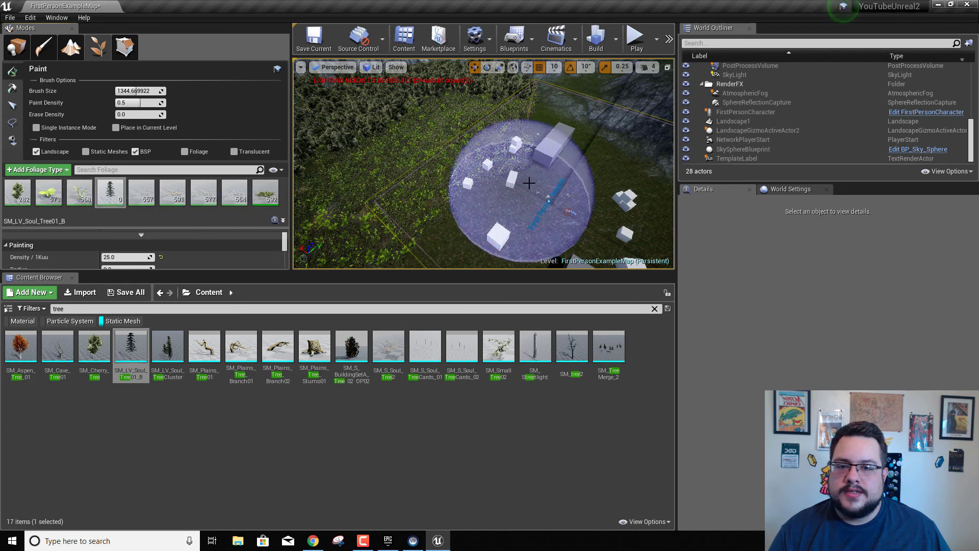
- Paint only grass over the open landscape around the white cubes and grey blocks, up to the surrounding hills
{"action": "right_click_drag", "start_coordinate": [529, 182], "coordinate": [454, 180]}
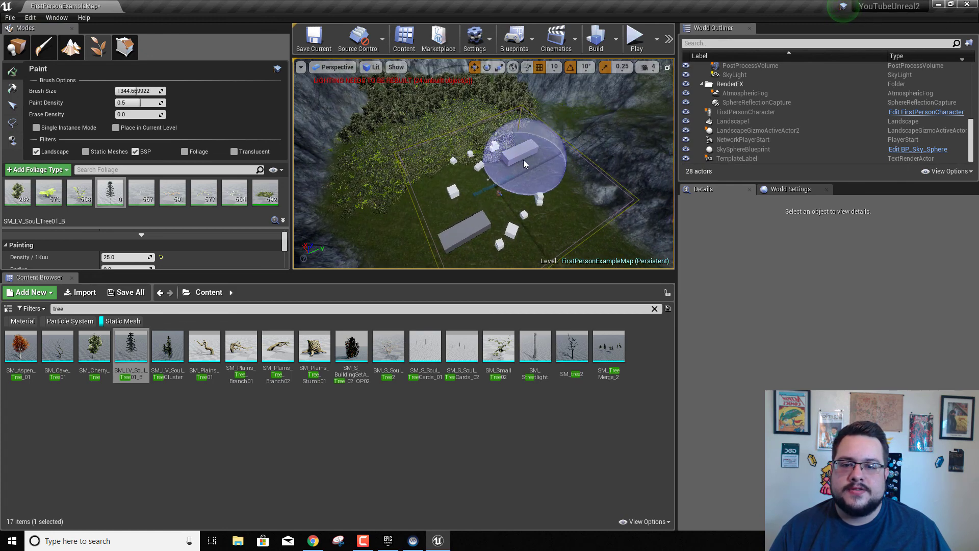
{"action": "mouse_move", "coordinate": [525, 157]}
{"action": "left_mouse_down"}
{"action": "mouse_move", "coordinate": [475, 201]}
{"action": "mouse_move", "coordinate": [352, 219]}
{"action": "mouse_move", "coordinate": [459, 204]}
{"action": "mouse_move", "coordinate": [505, 165]}
{"action": "mouse_move", "coordinate": [458, 246]}
{"action": "mouse_move", "coordinate": [536, 221]}
{"action": "mouse_move", "coordinate": [526, 217]}
{"action": "left_mouse_up"}
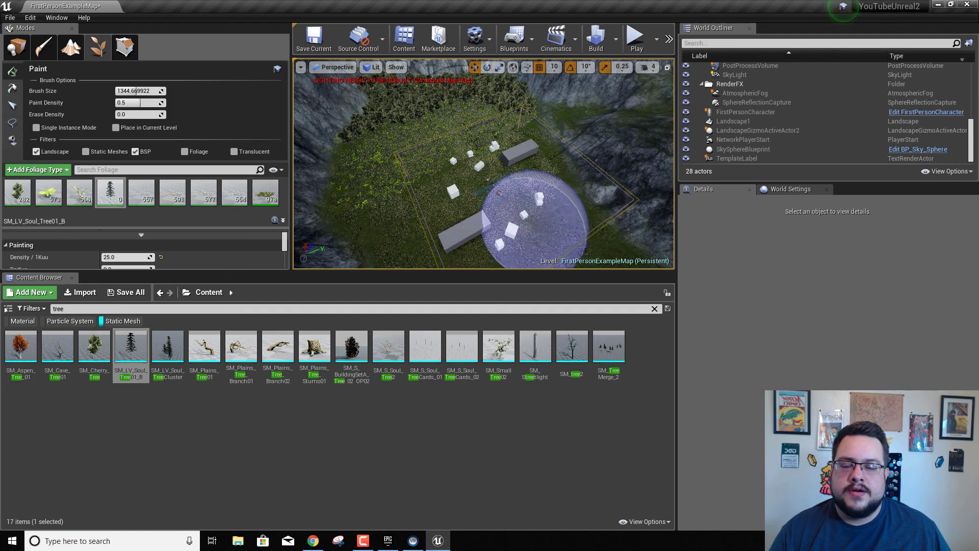
{"action": "right_click_drag", "start_coordinate": [519, 214], "coordinate": [566, 222]}
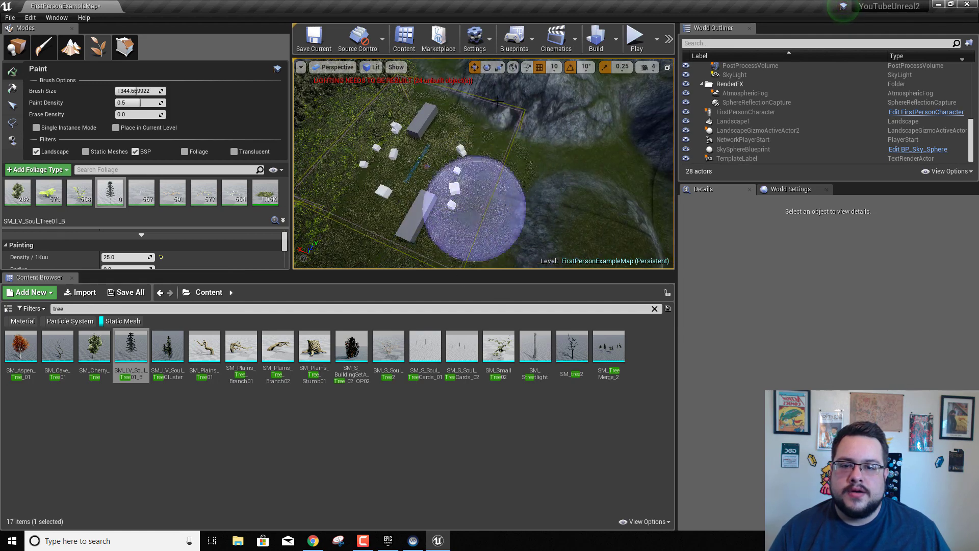
- Play the level and walk through the grass, ground cover and cherry trees and around the cubes to check the painted foliage
{"action": "left_click", "coordinate": [636, 39]}
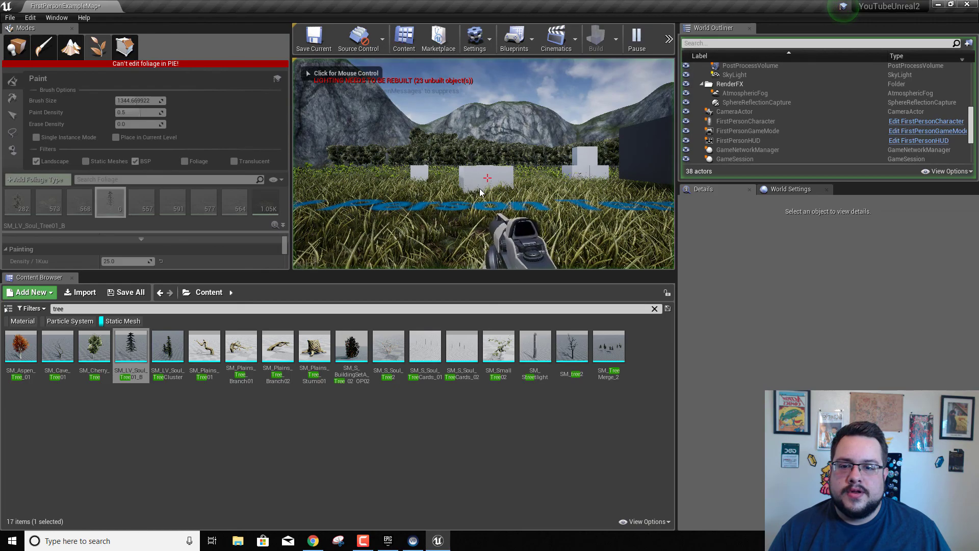
{"action": "key", "text": "w"}
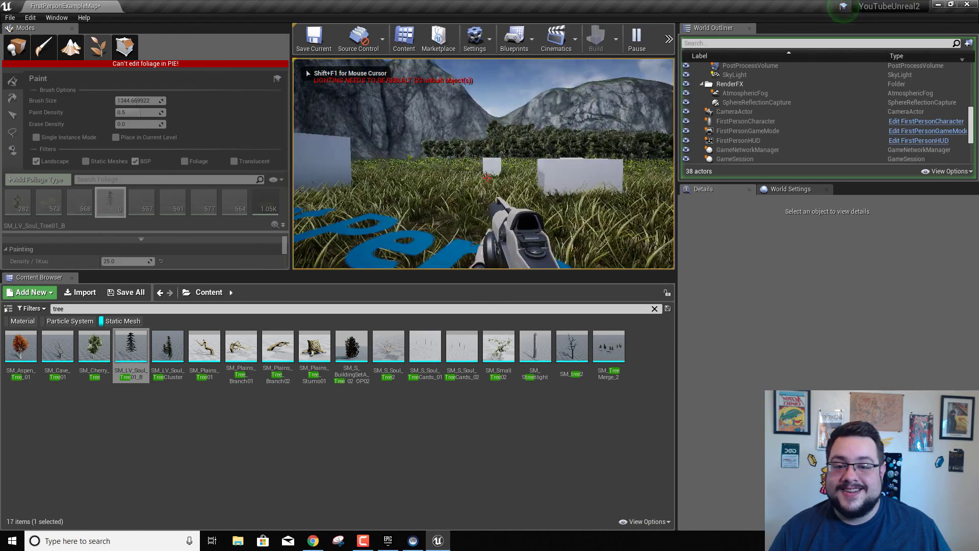
{"action": "key", "text": "w"}
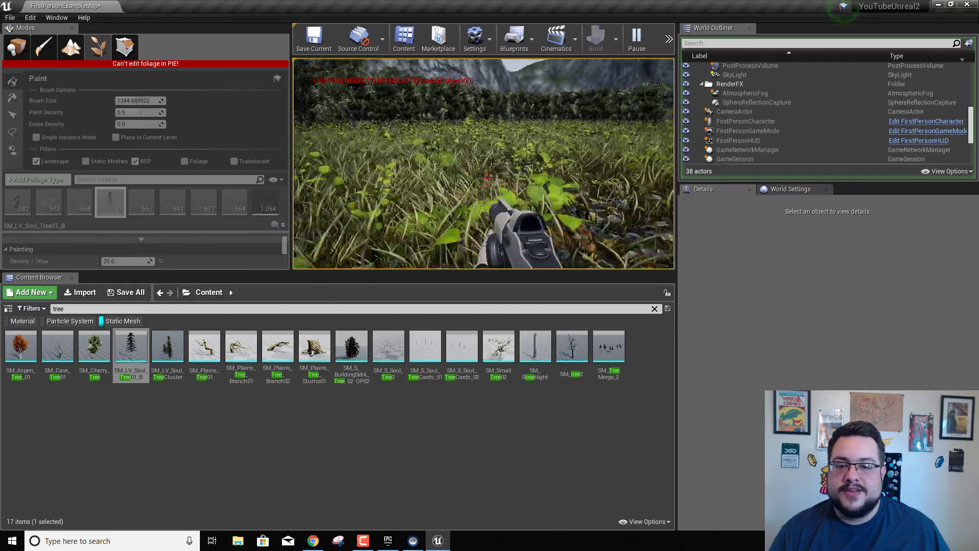
{"action": "key", "text": "w"}
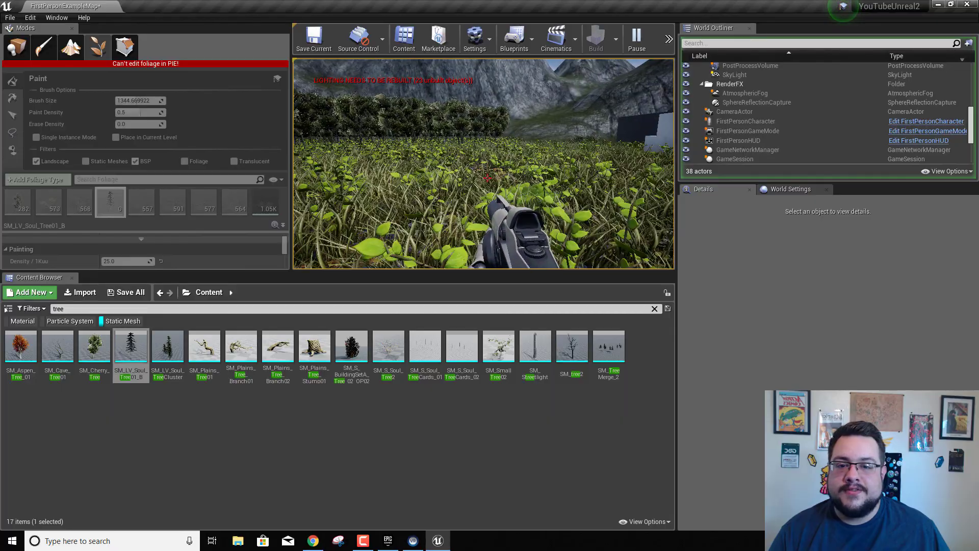
{"action": "key", "text": "w"}
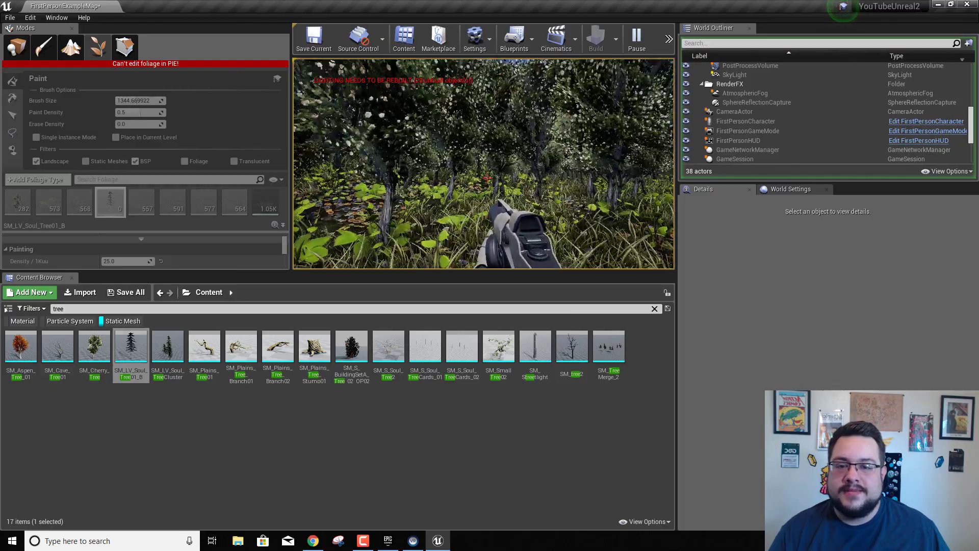
{"action": "key", "text": "w"}
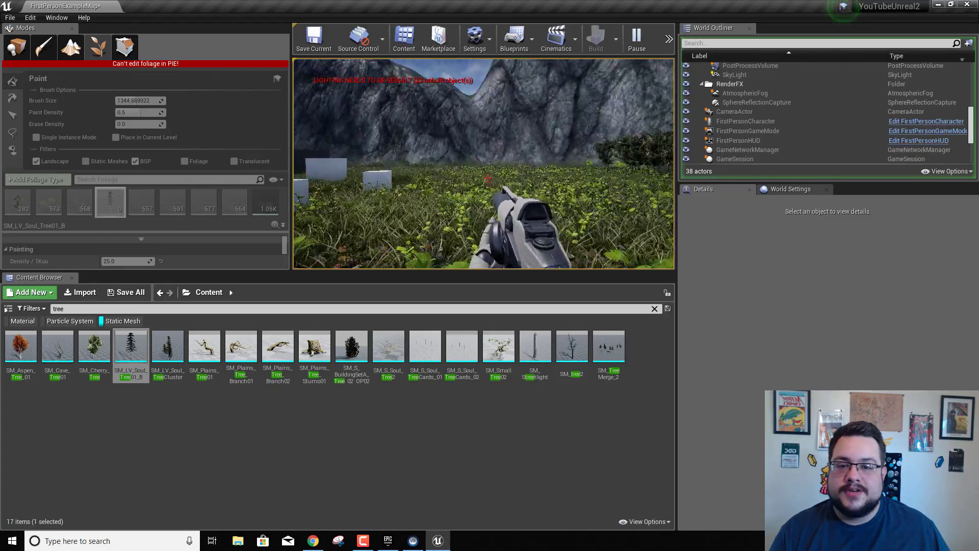
{"action": "key", "text": "w"}
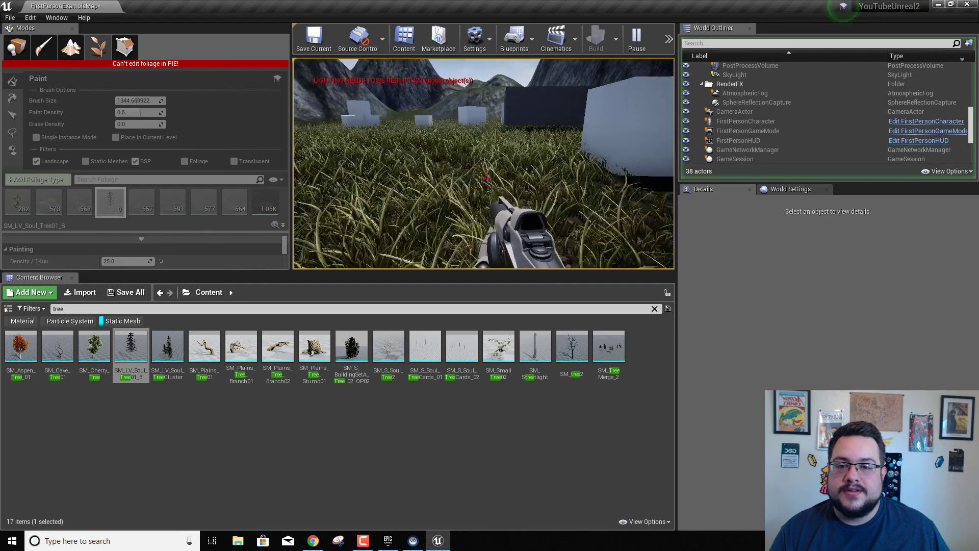
{"action": "key", "text": "w"}
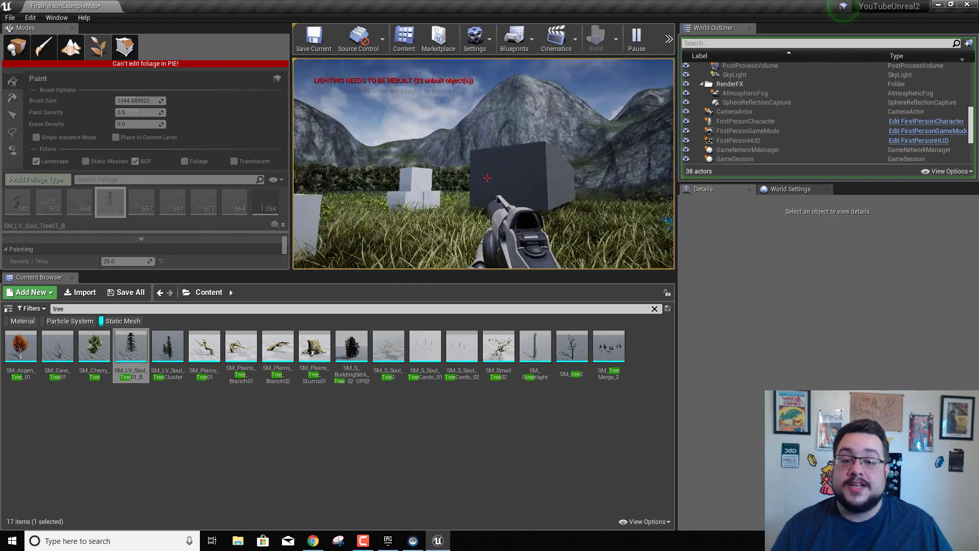
{"action": "key", "text": "w"}
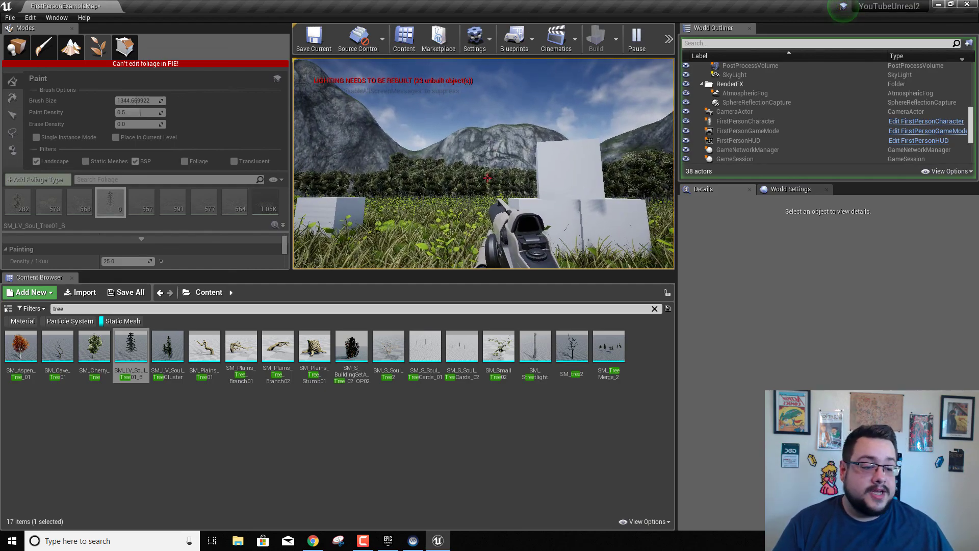